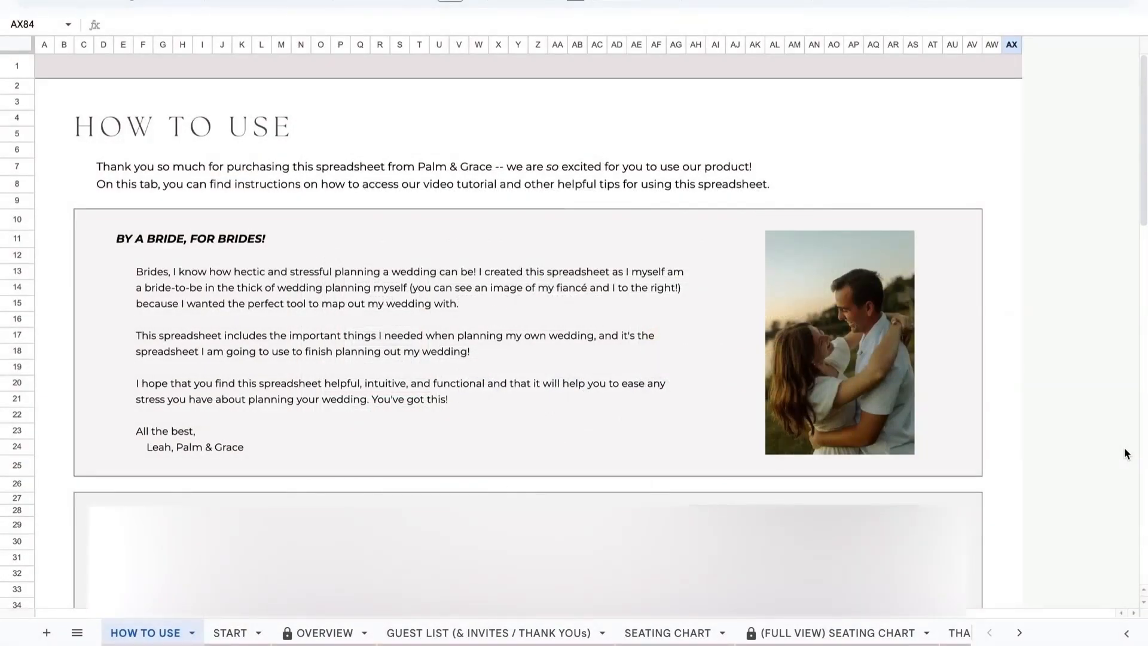
Step: Review the START sheet's dates, guest tags and option lists, and the OVERVIEW sheet's contents list, charts and due dates
{"action": "left_click", "coordinate": [235, 633]}
{"action": "scroll", "coordinate": [382, 485], "scroll_direction": "down", "scroll_amount": 6}
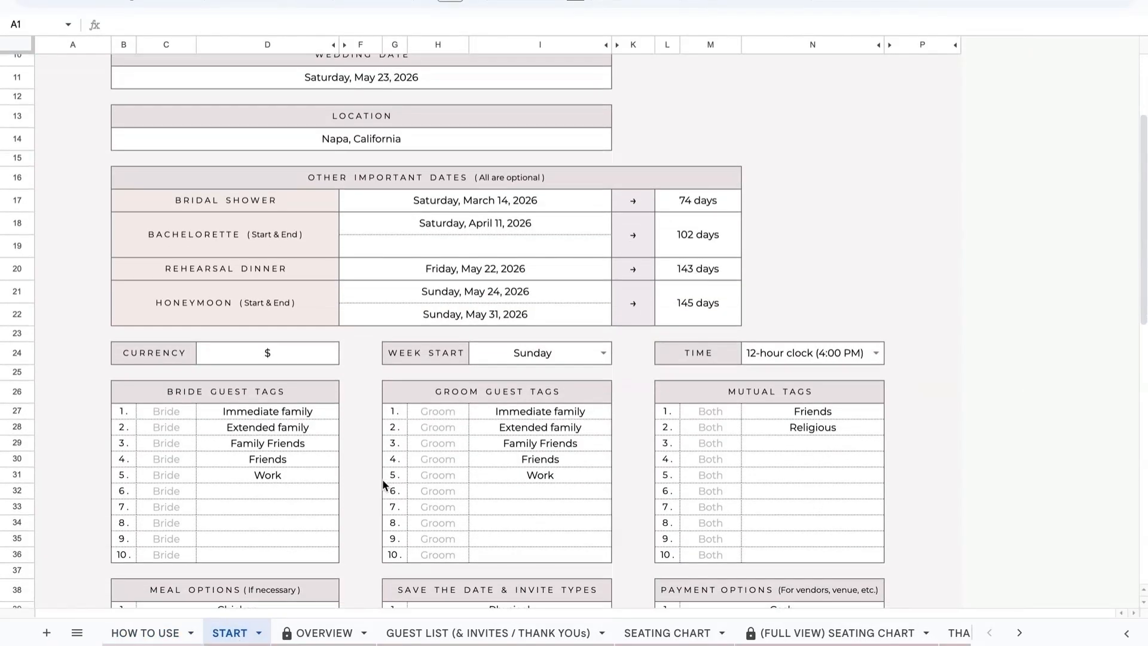
{"action": "scroll", "coordinate": [383, 484], "scroll_direction": "down", "scroll_amount": 2}
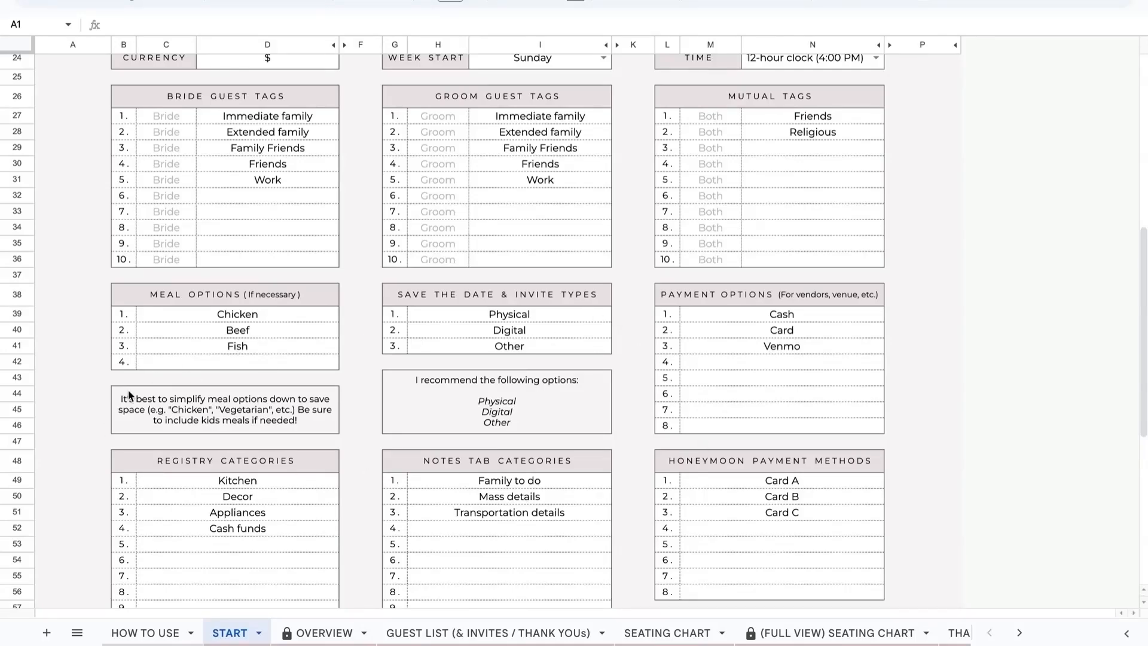
{"action": "left_click", "coordinate": [311, 635]}
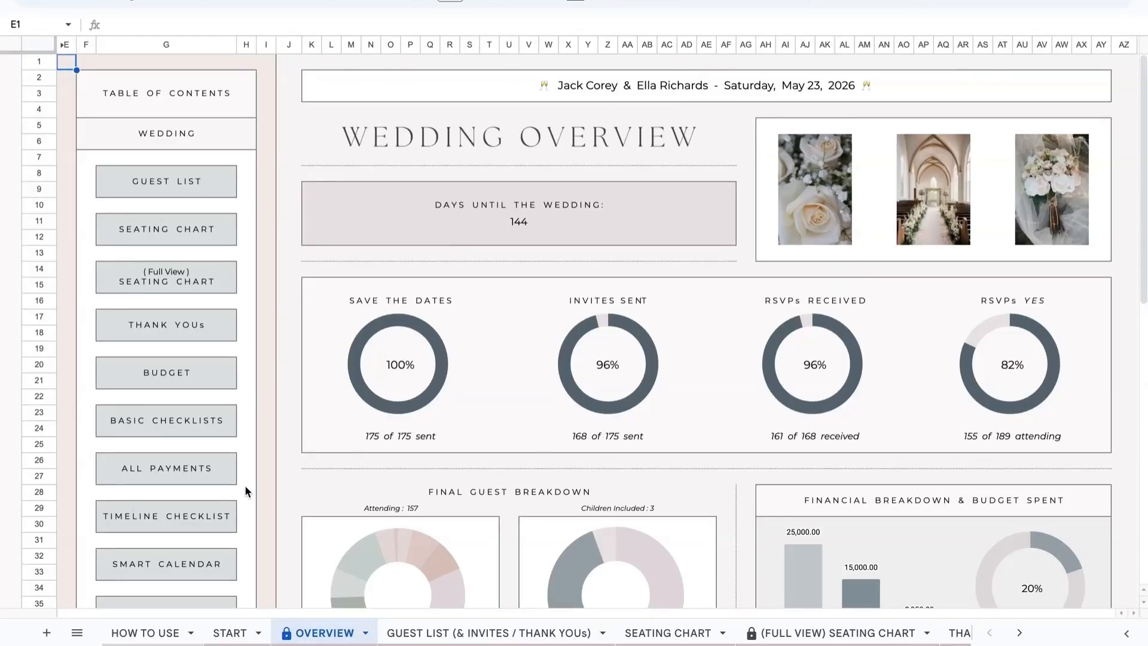
{"action": "scroll", "coordinate": [245, 487], "scroll_direction": "down", "scroll_amount": 6}
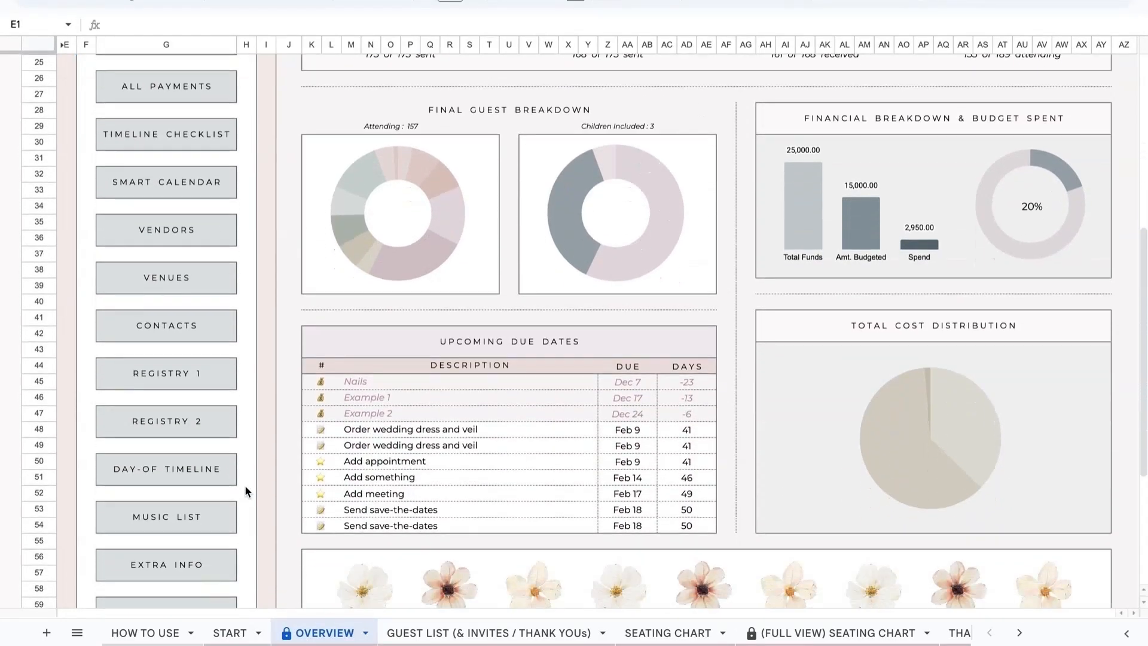
{"action": "scroll", "coordinate": [246, 481], "scroll_direction": "down", "scroll_amount": 3}
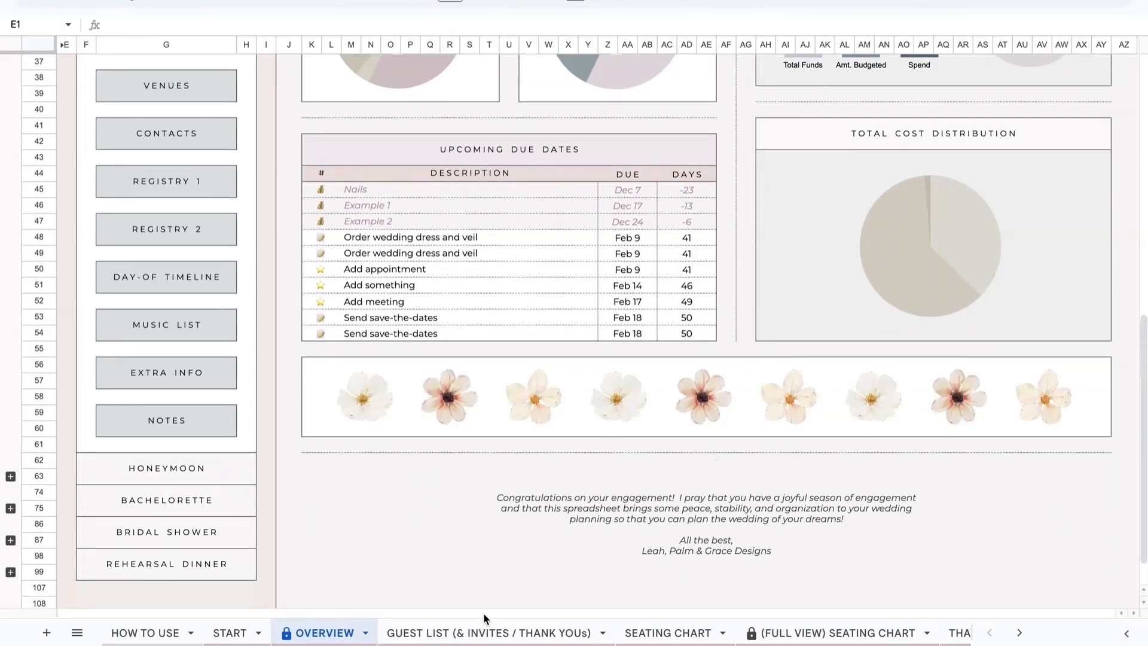
Step: Examine the guest list's address, save-the-date, invite, RSVP, meal and gift columns, including the save-the-date type options
{"action": "left_click", "coordinate": [488, 632]}
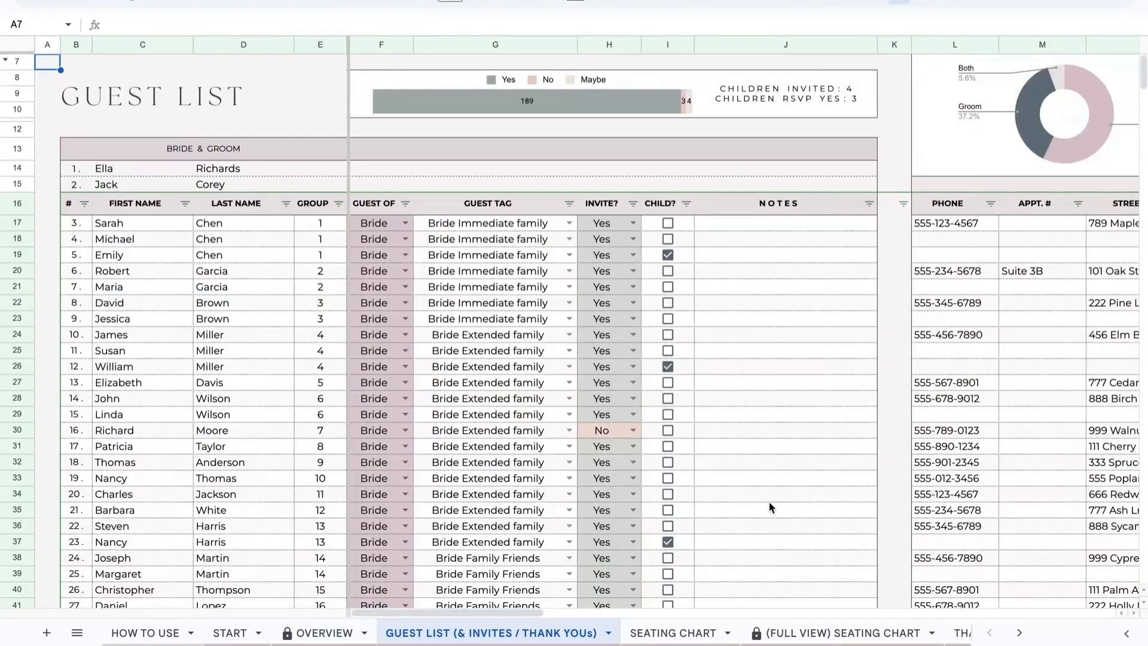
{"action": "scroll", "coordinate": [887, 403], "scroll_direction": "right", "scroll_amount": 5}
{"action": "scroll", "coordinate": [888, 403], "scroll_direction": "right", "scroll_amount": 5}
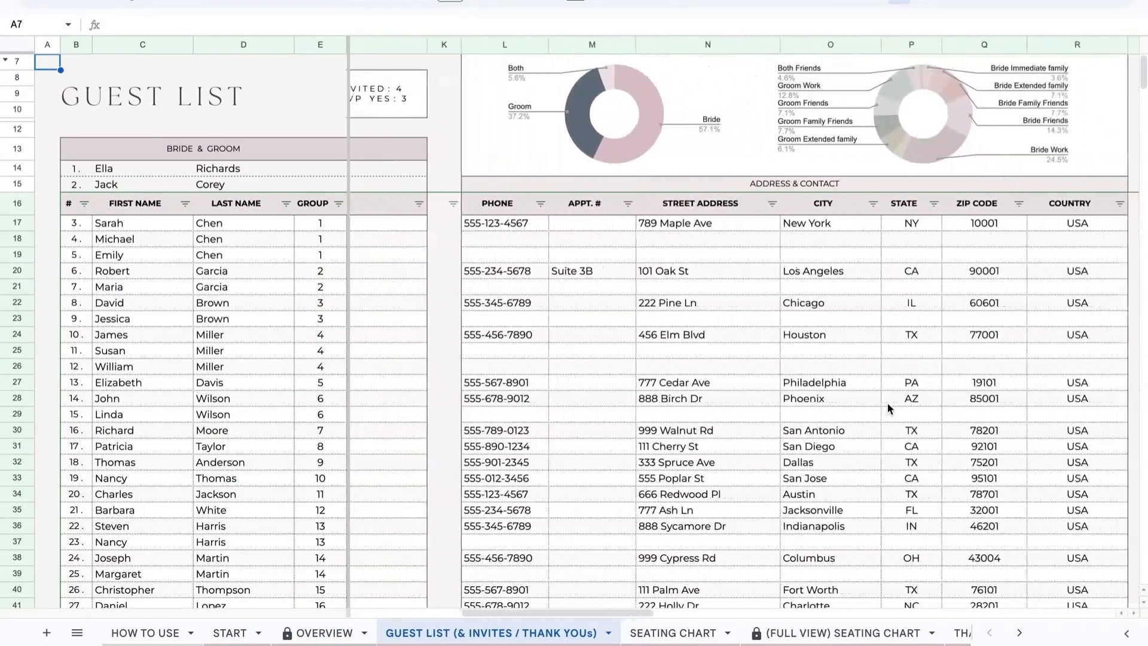
{"action": "scroll", "coordinate": [807, 398], "scroll_direction": "right", "scroll_amount": 4}
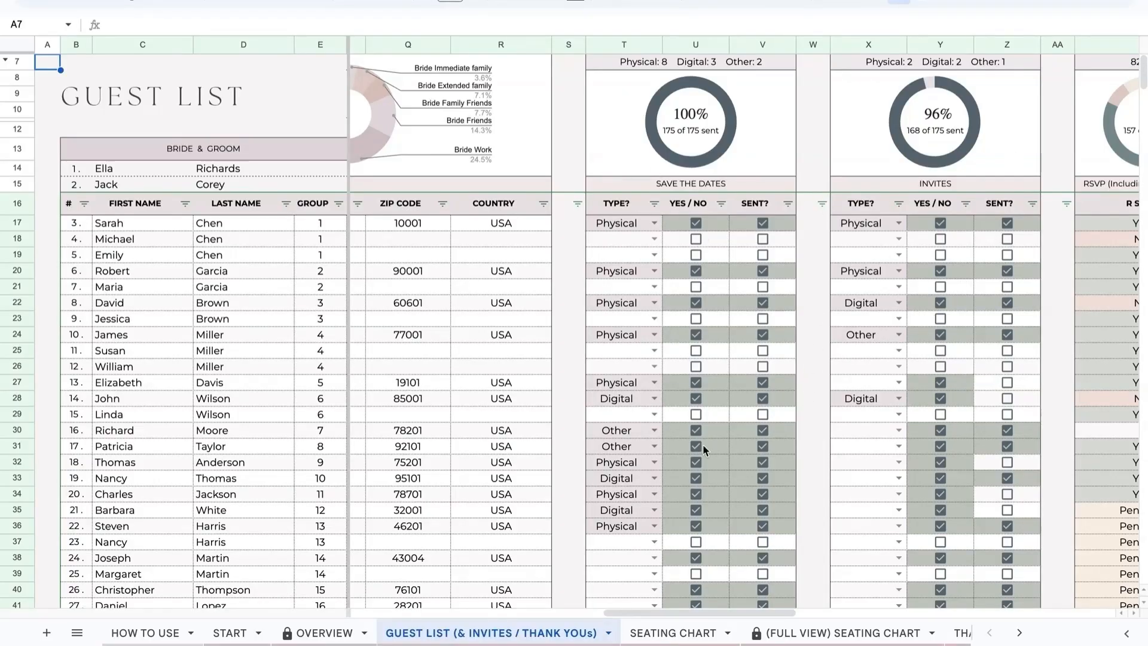
{"action": "left_click", "coordinate": [655, 224]}
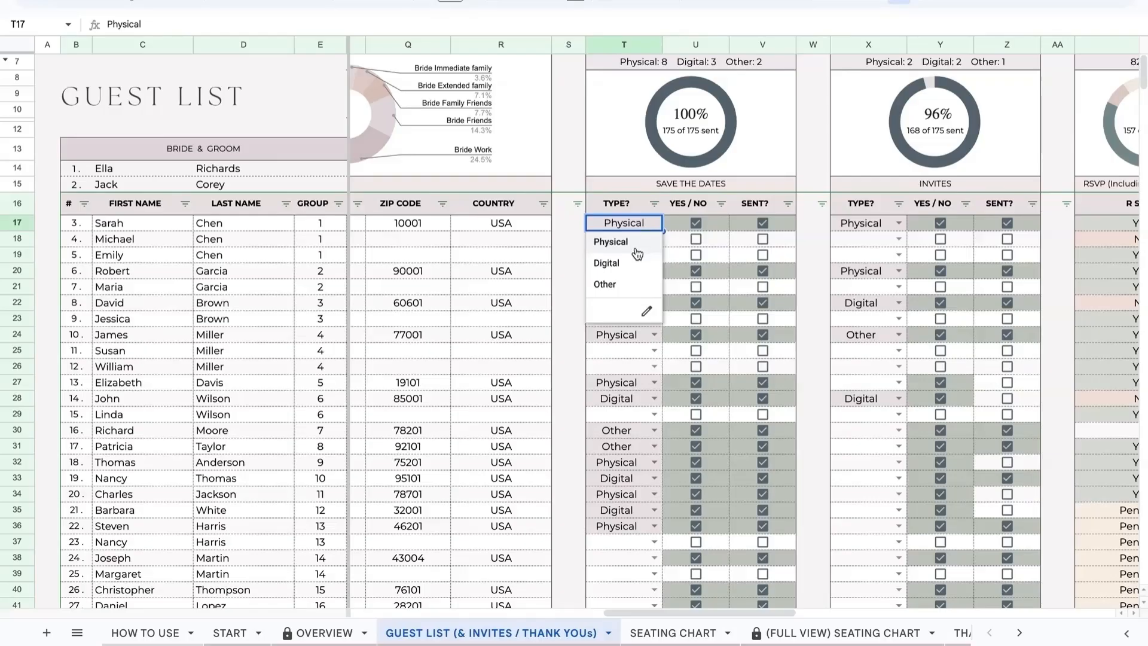
{"action": "left_click", "coordinate": [568, 287]}
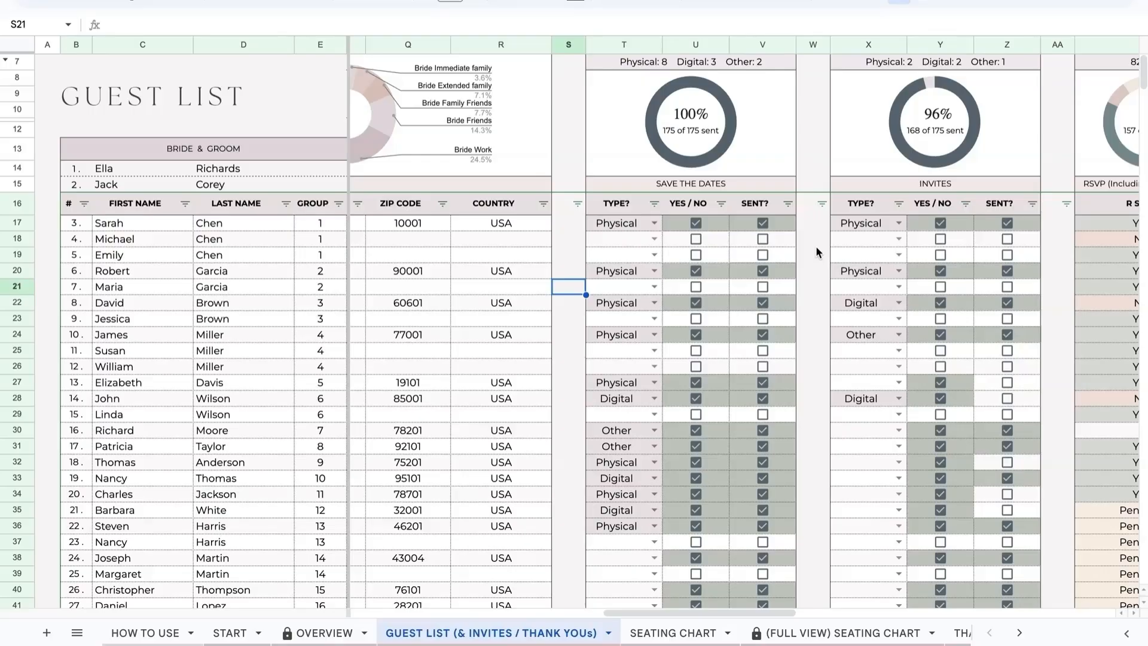
{"action": "scroll", "coordinate": [817, 251], "scroll_direction": "right", "scroll_amount": 10}
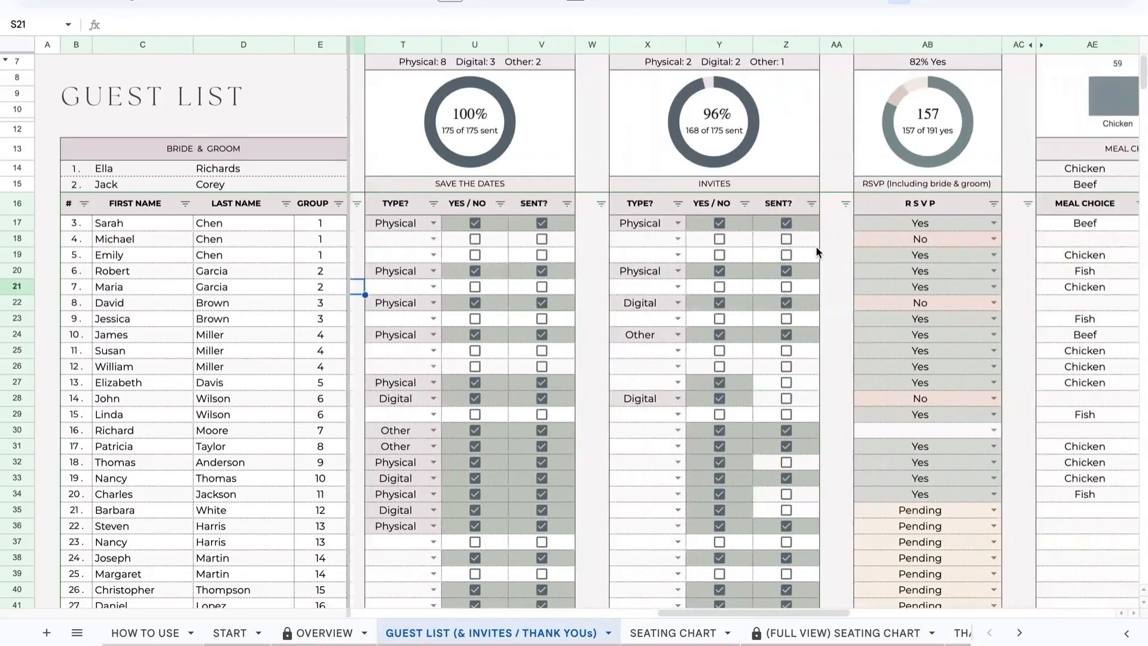
{"action": "scroll", "coordinate": [817, 251], "scroll_direction": "right", "scroll_amount": 3}
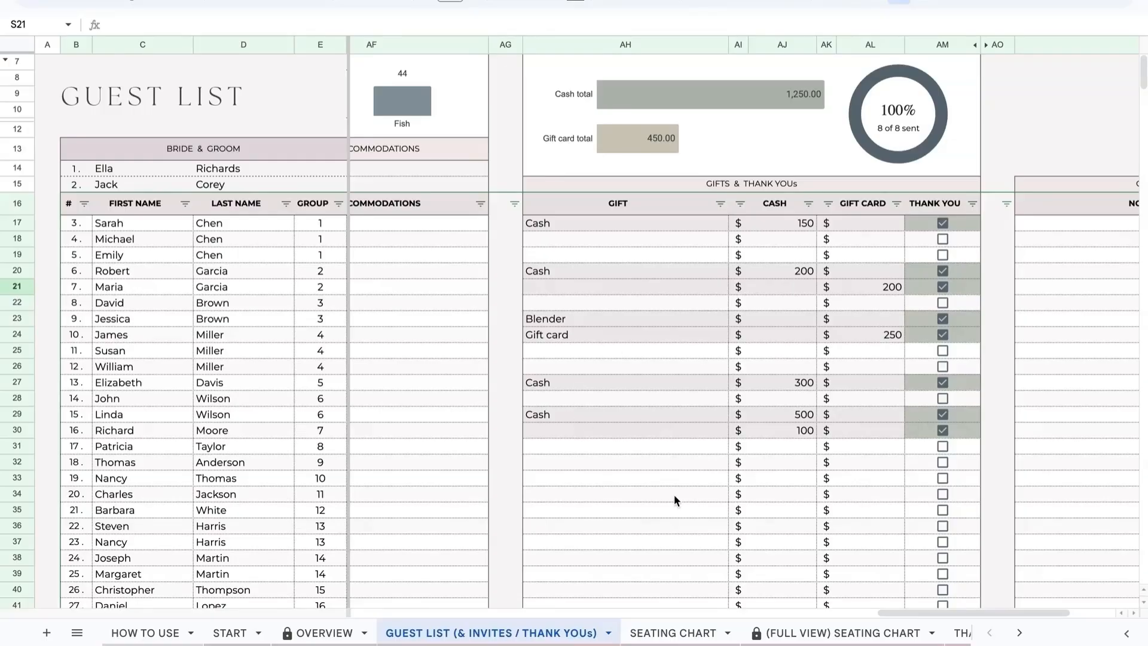
Step: Record "Popcorn machine" as the gift in row 32 of the guest list and mark that guest's thank-you as done
{"action": "left_click", "coordinate": [623, 469]}
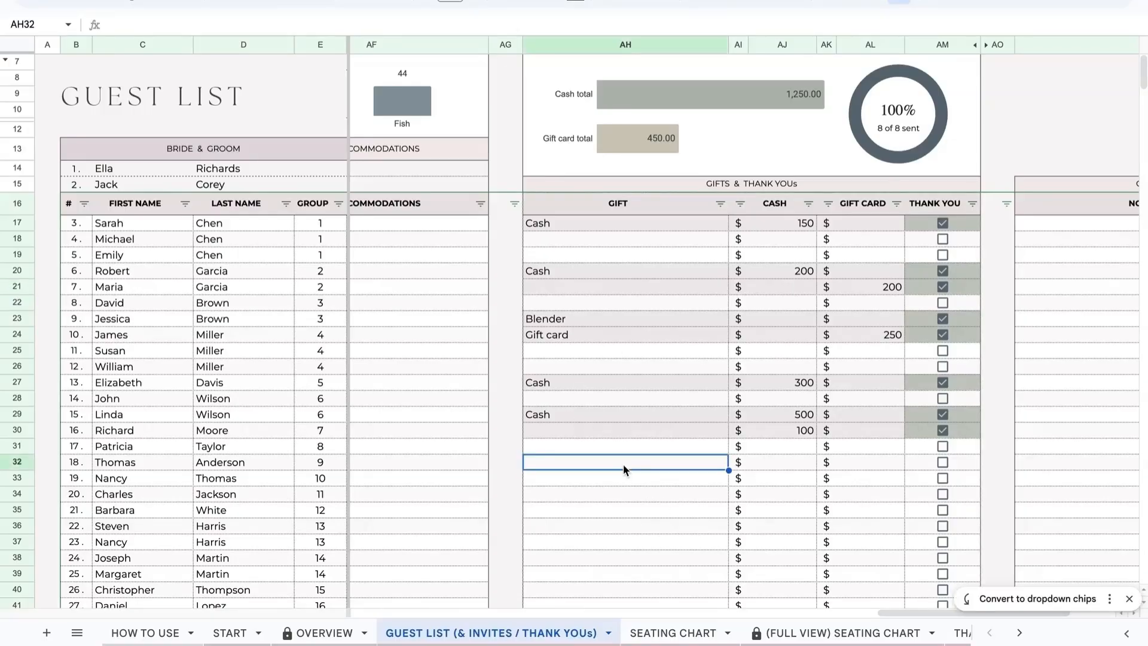
{"action": "type", "text": "Popcorn machine"}
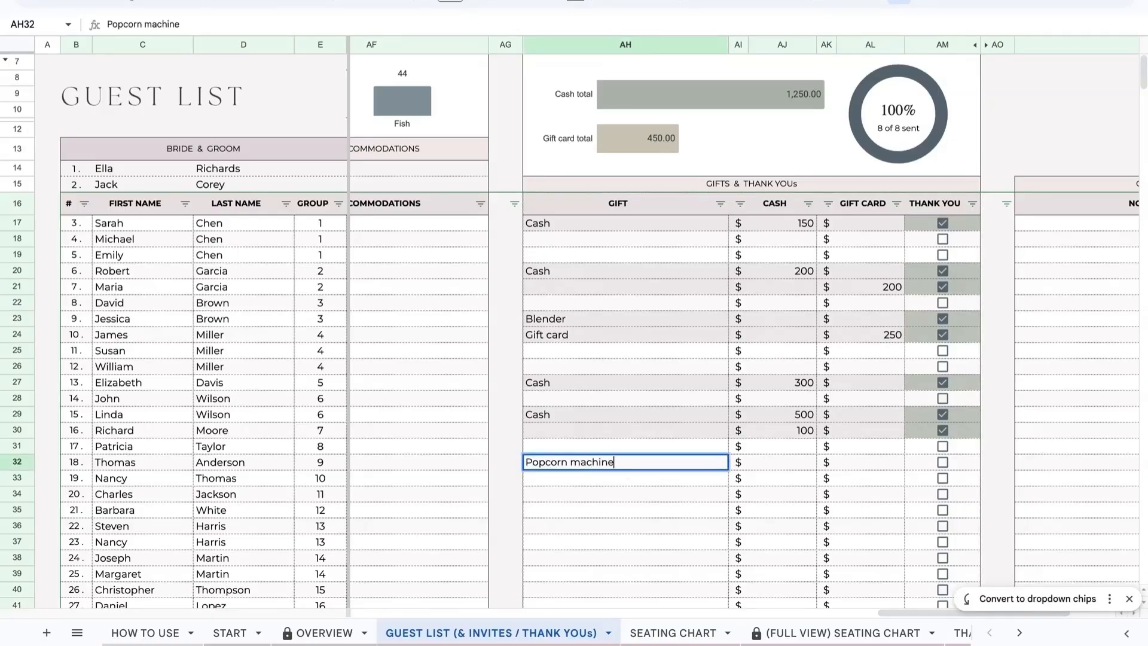
{"action": "key", "text": "Return"}
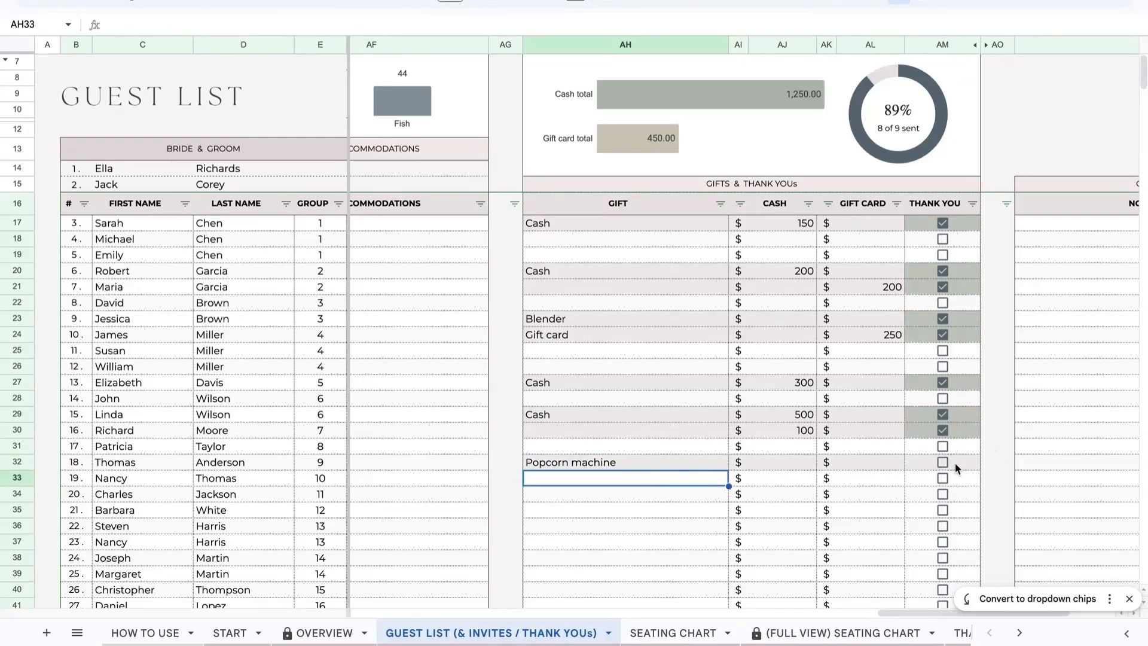
{"action": "left_click", "coordinate": [943, 463]}
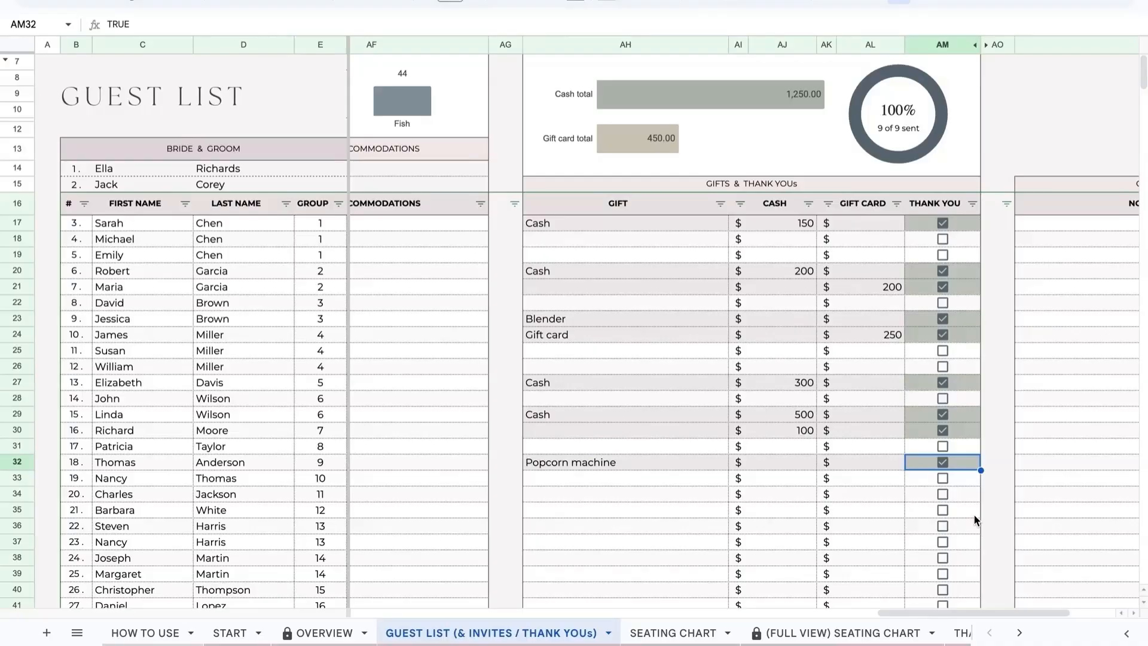
Step: Compare the separate THANK YOUs sheet with the guest list's gift and thank-you columns
{"action": "scroll", "coordinate": [827, 633], "scroll_direction": "down", "scroll_amount": 2}
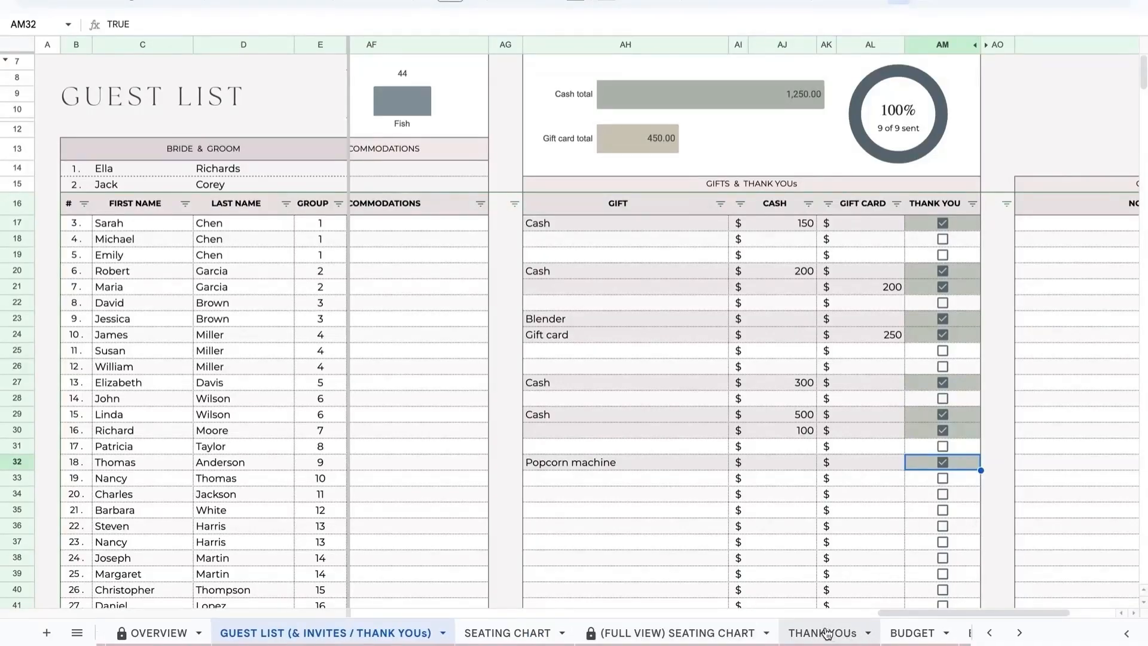
{"action": "left_click", "coordinate": [827, 632]}
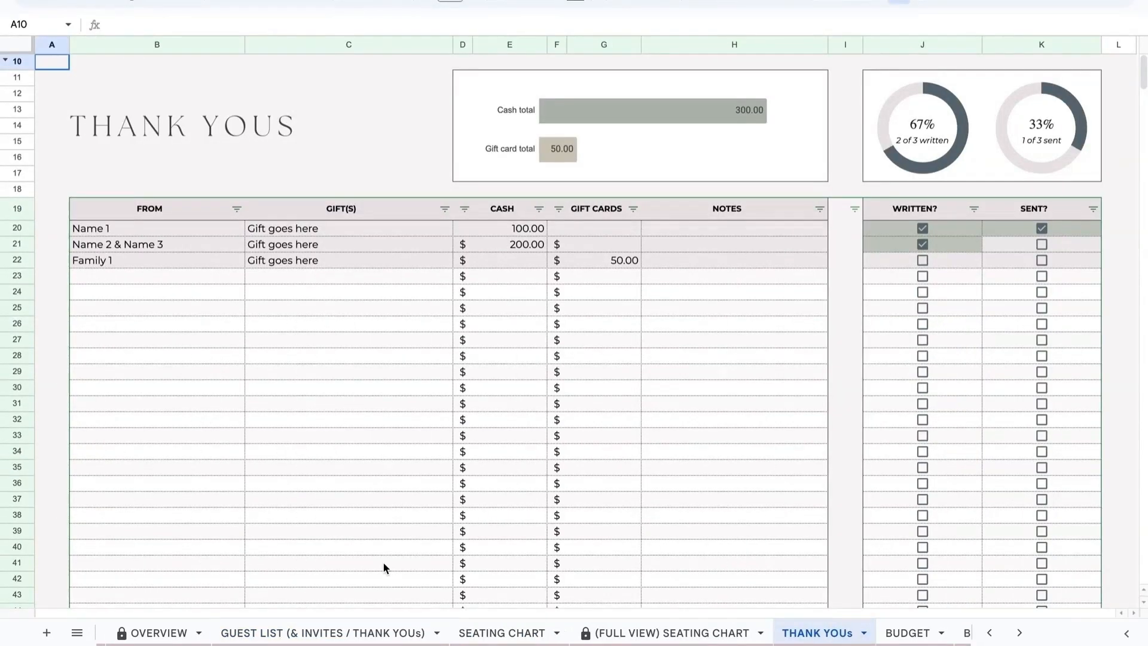
{"action": "left_click", "coordinate": [357, 632]}
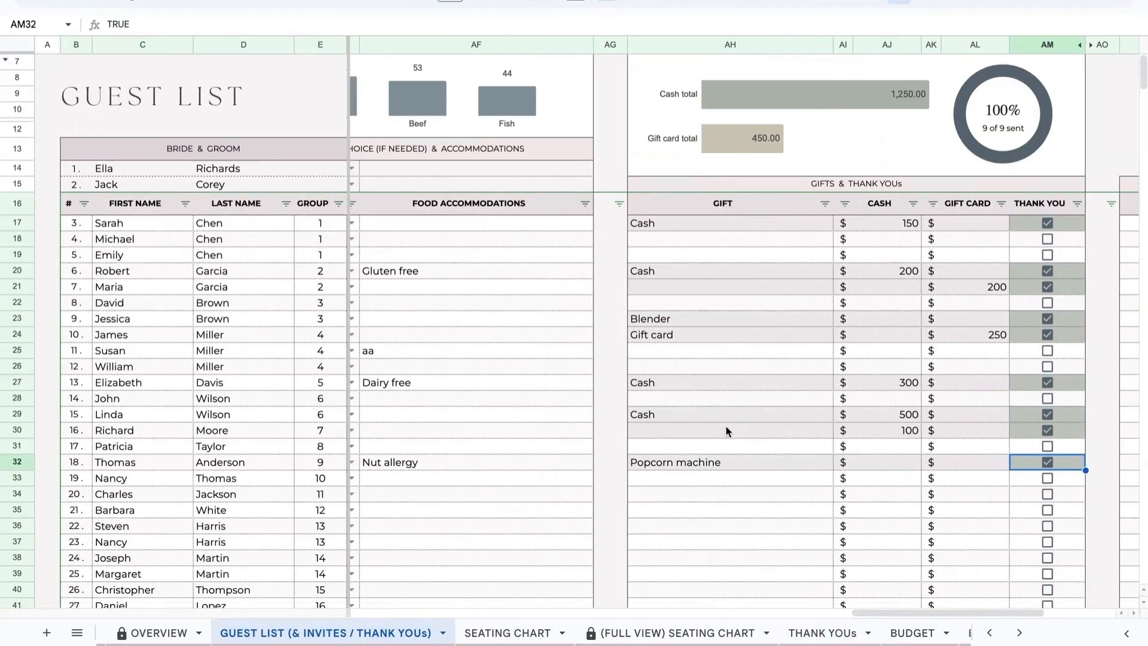
{"action": "left_click", "coordinate": [830, 632]}
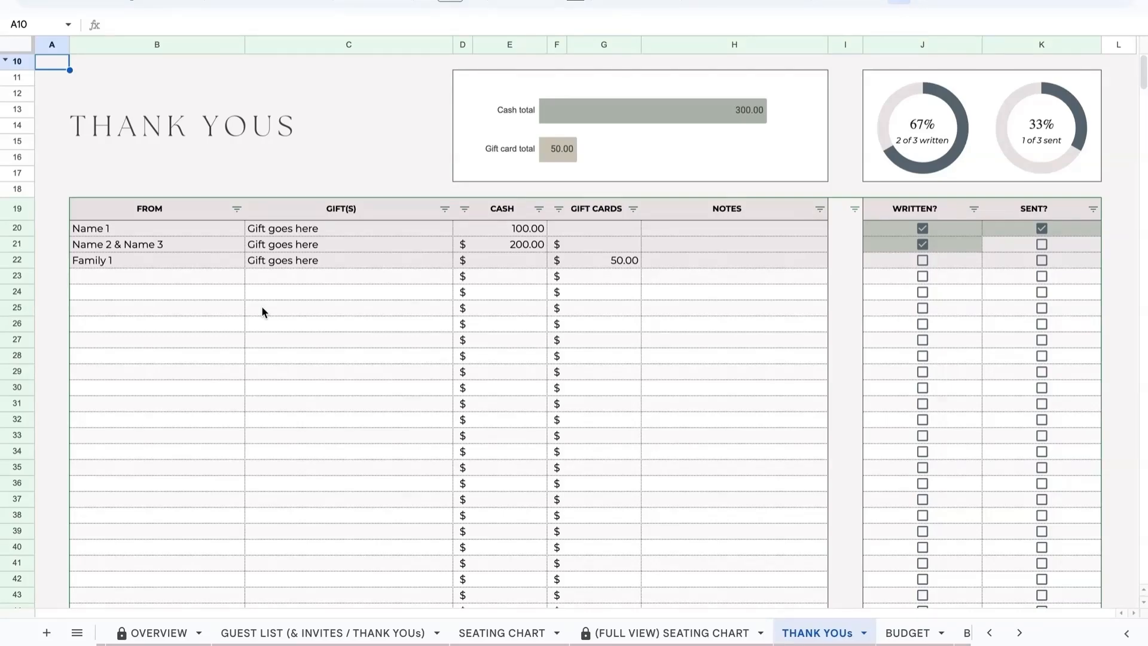
Step: On the THANK YOUs sheet, mark the Family 1 note as written and the Name 2 & Name 3 note as sent
{"action": "left_click", "coordinate": [177, 277]}
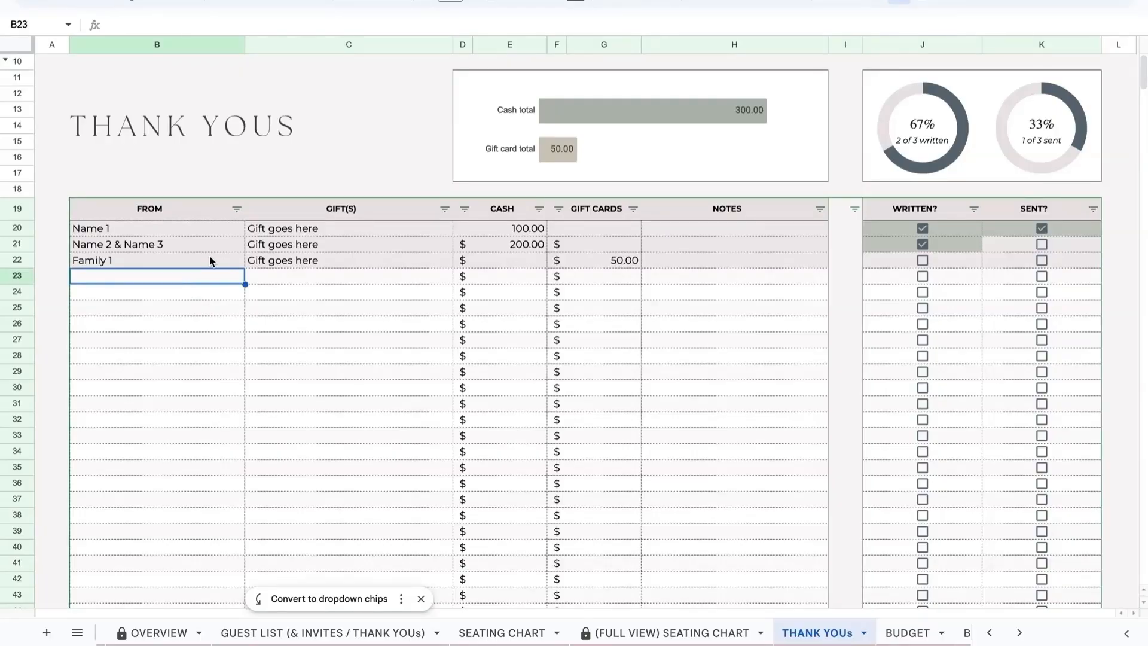
{"action": "left_click", "coordinate": [494, 231]}
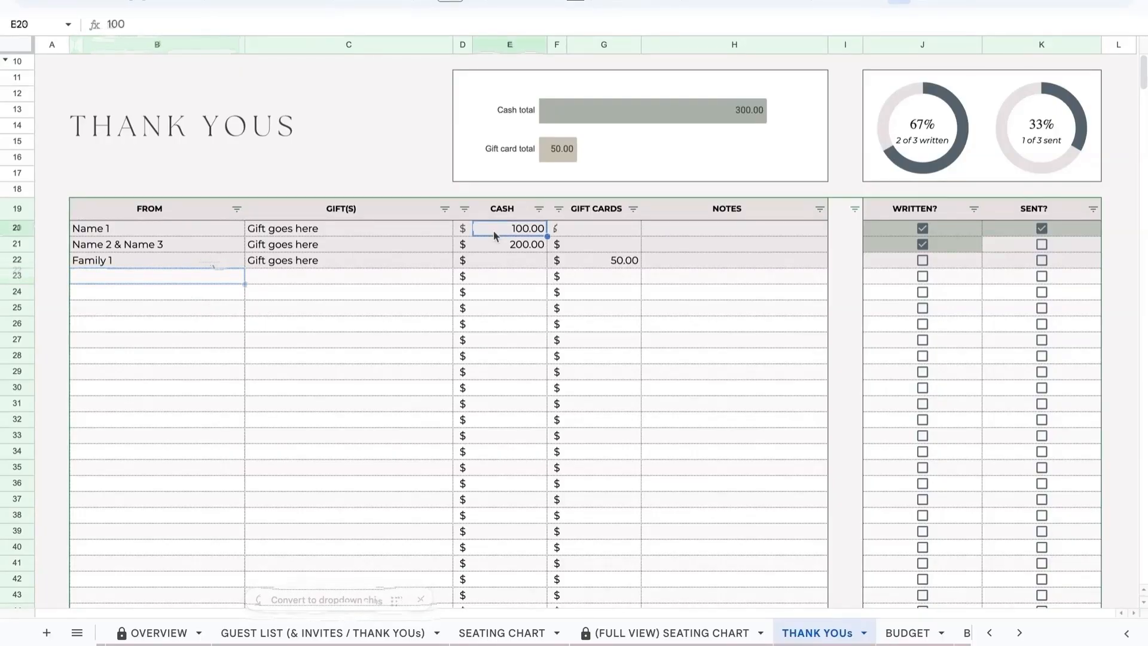
{"action": "left_click", "coordinate": [609, 244]}
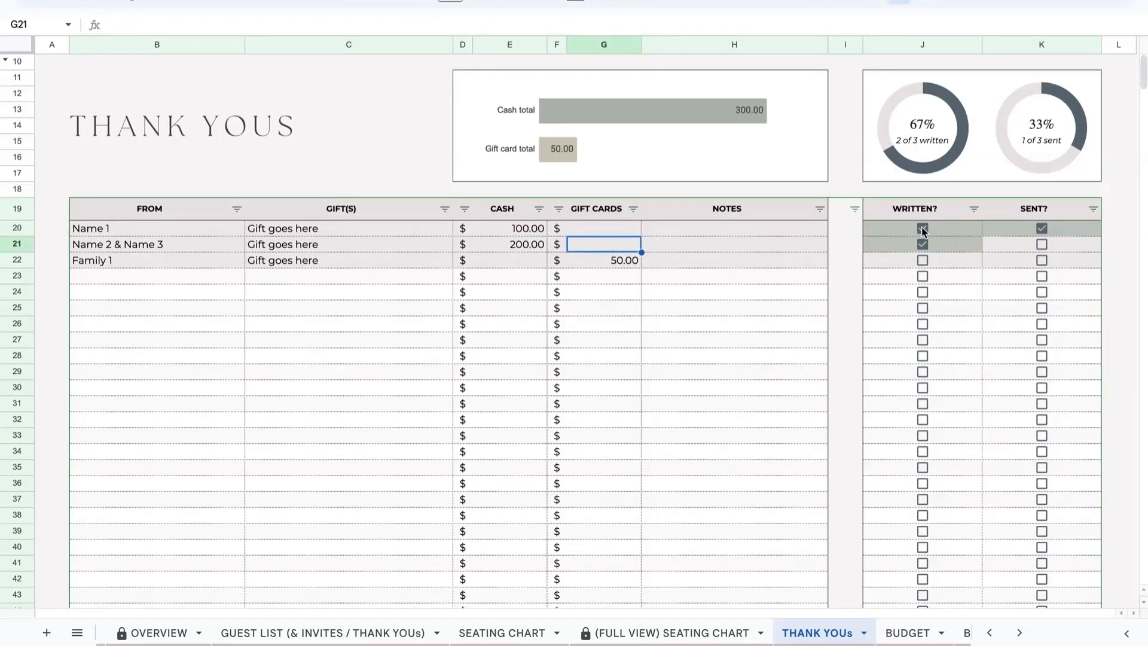
{"action": "left_click", "coordinate": [924, 262]}
{"action": "left_click", "coordinate": [1042, 244]}
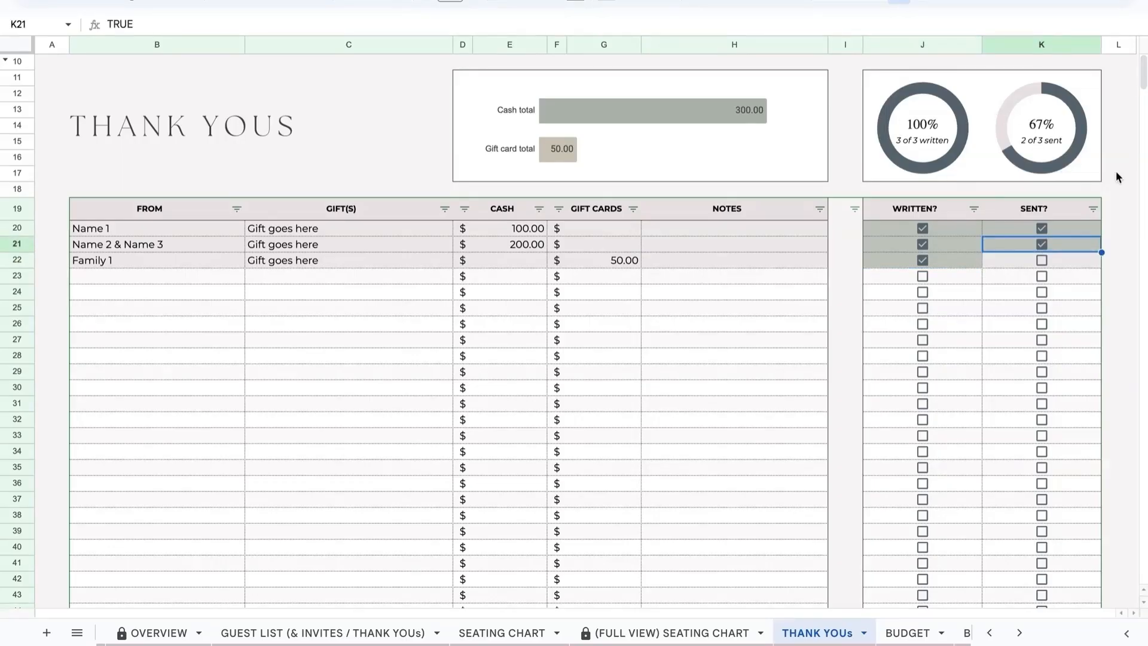
Step: Examine the SEATING CHART sheet's confirmed guest list, table layouts, seat counts and meal tallies
{"action": "left_click", "coordinate": [507, 634]}
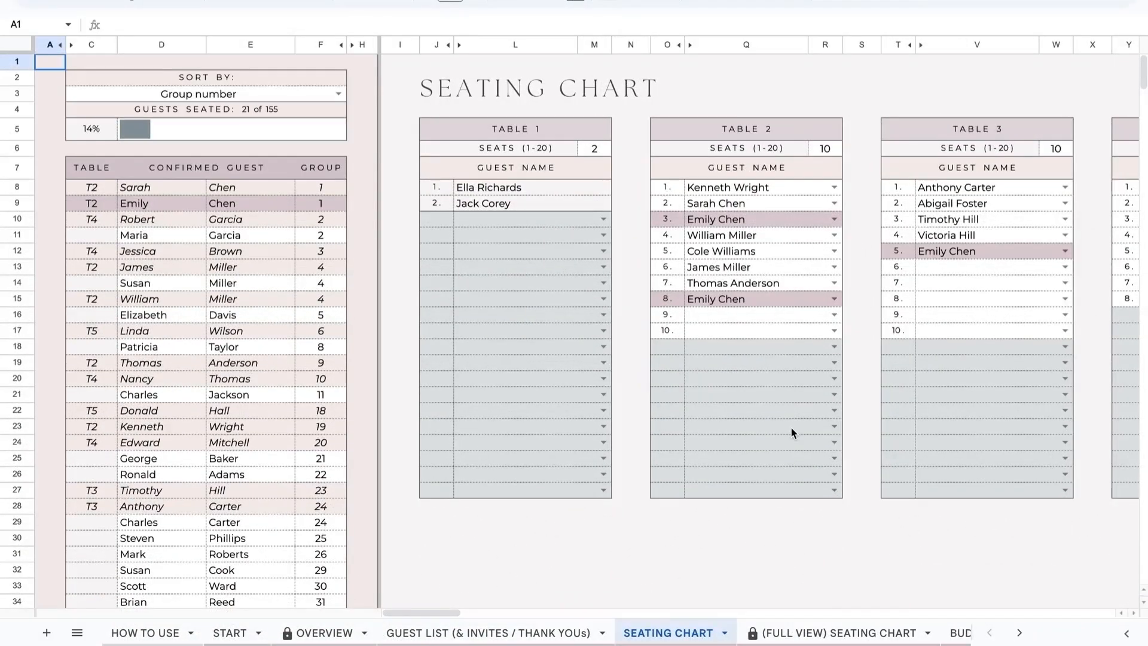
{"action": "scroll", "coordinate": [791, 428], "scroll_direction": "right", "scroll_amount": 6}
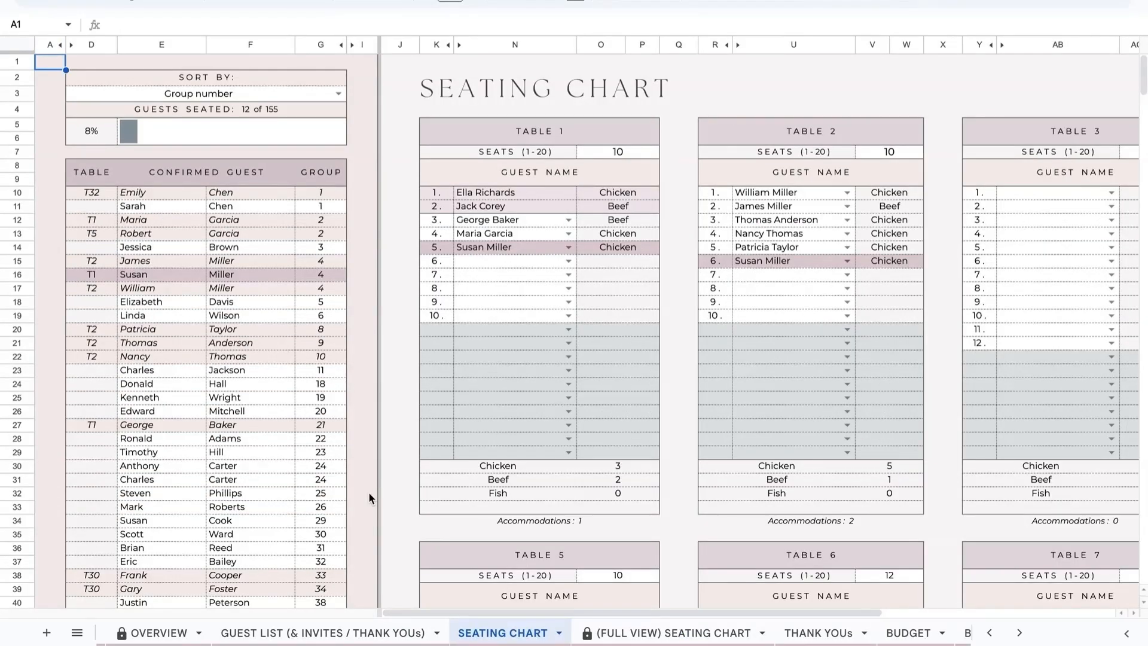
{"action": "scroll", "coordinate": [716, 407], "scroll_direction": "right", "scroll_amount": 6}
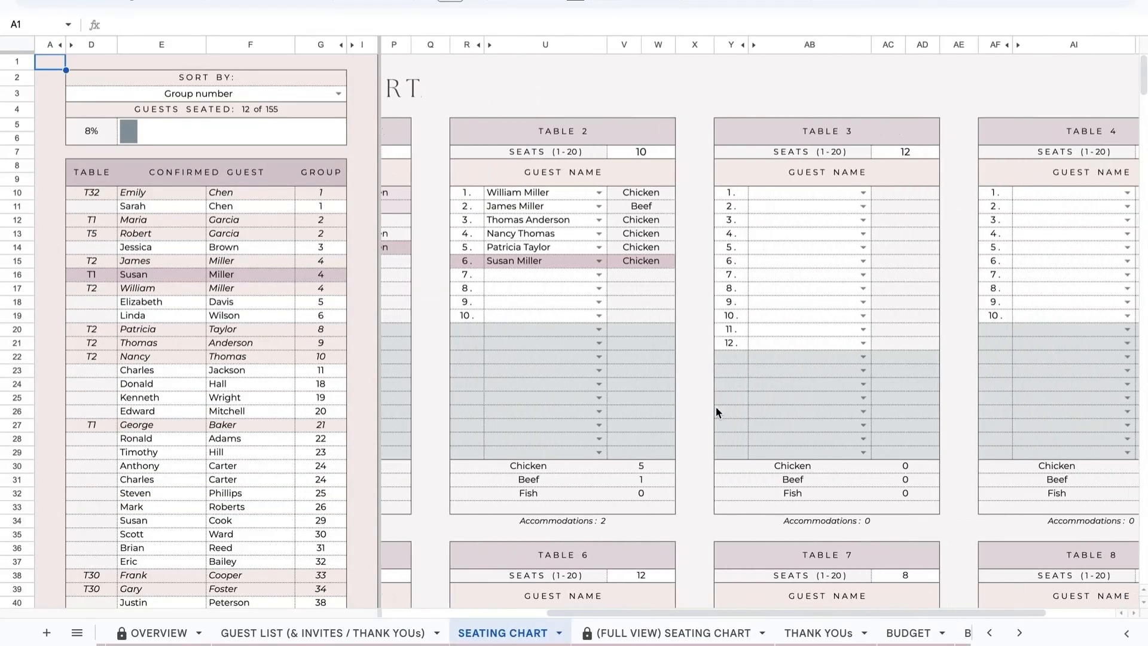
{"action": "scroll", "coordinate": [716, 406], "scroll_direction": "left", "scroll_amount": 5}
{"action": "scroll", "coordinate": [716, 406], "scroll_direction": "down", "scroll_amount": 5}
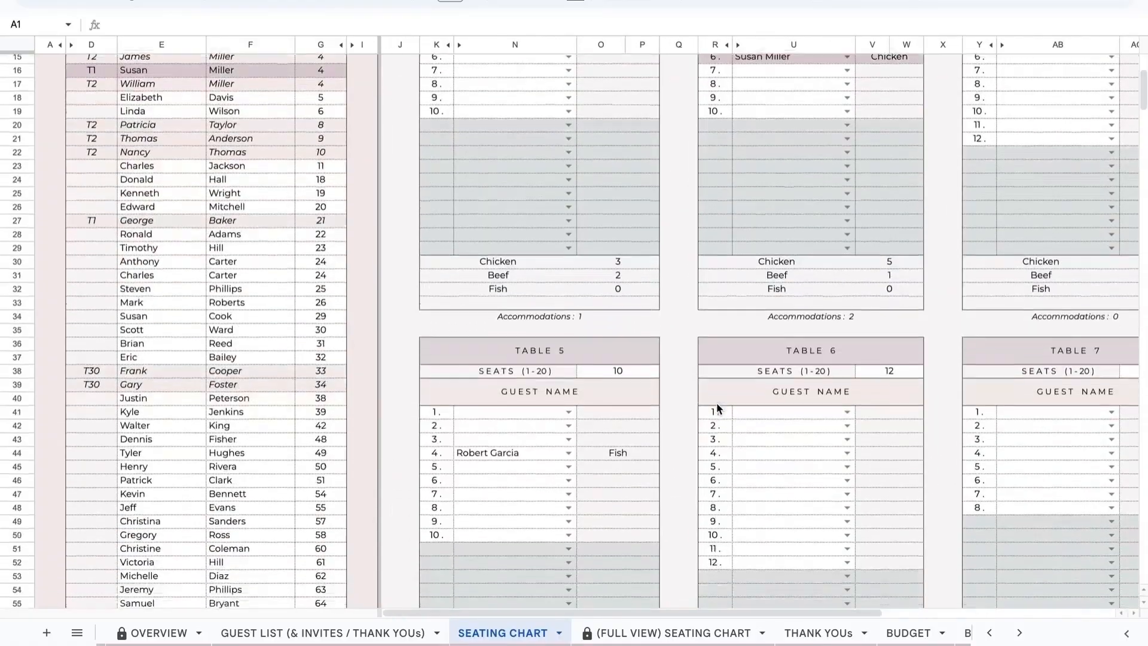
{"action": "scroll", "coordinate": [654, 370], "scroll_direction": "down", "scroll_amount": 4}
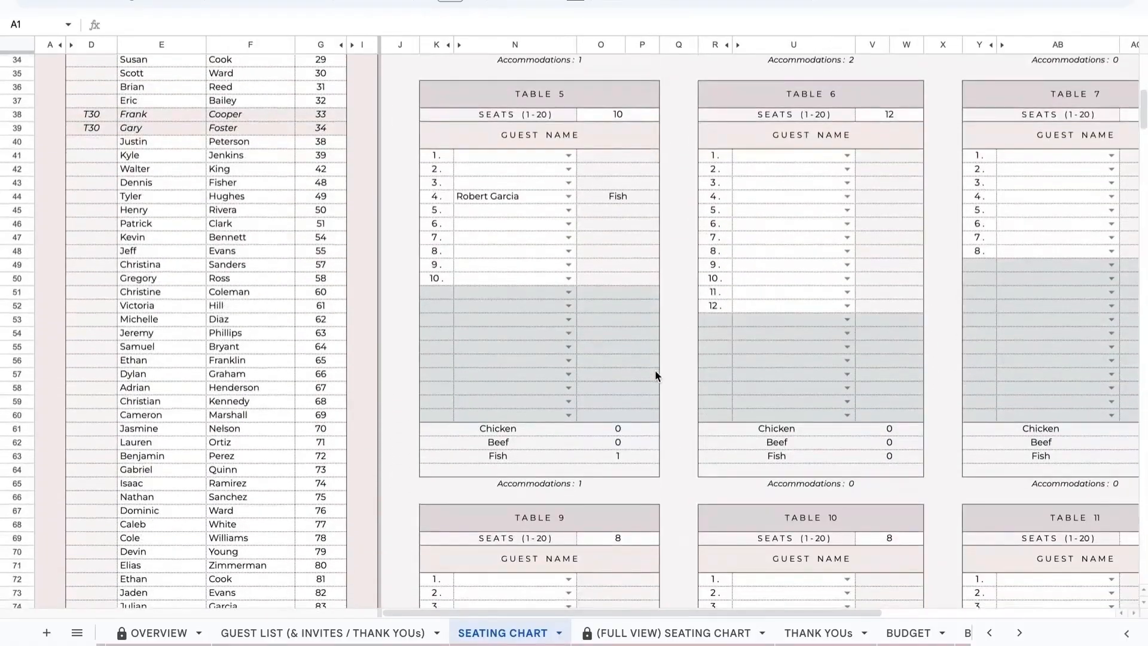
{"action": "scroll", "coordinate": [655, 370], "scroll_direction": "up", "scroll_amount": 2}
{"action": "scroll", "coordinate": [655, 369], "scroll_direction": "up", "scroll_amount": 10}
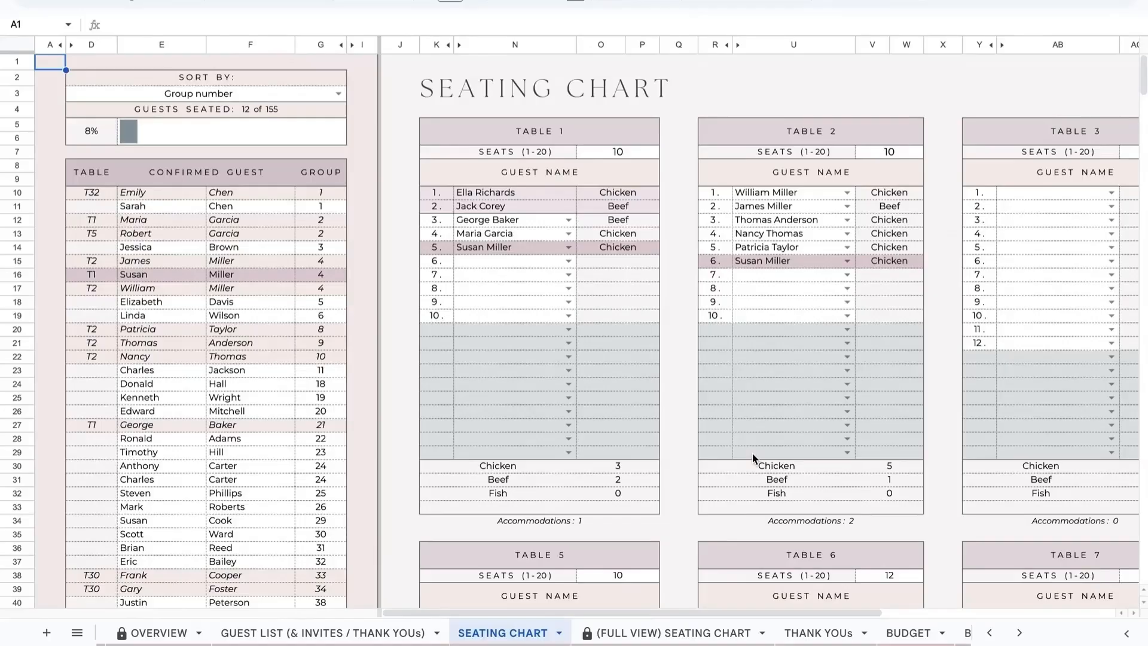
{"action": "scroll", "coordinate": [753, 459], "scroll_direction": "down", "scroll_amount": 2}
{"action": "scroll", "coordinate": [753, 454], "scroll_direction": "down", "scroll_amount": 3}
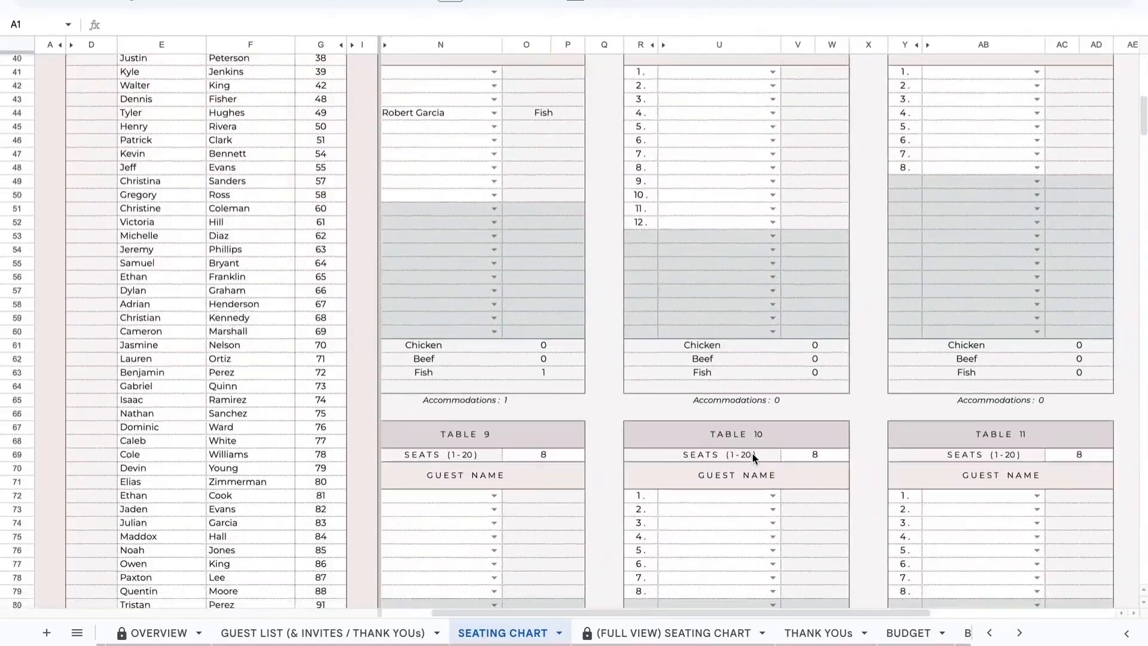
{"action": "scroll", "coordinate": [752, 454], "scroll_direction": "up", "scroll_amount": 5}
{"action": "scroll", "coordinate": [752, 453], "scroll_direction": "up", "scroll_amount": 8}
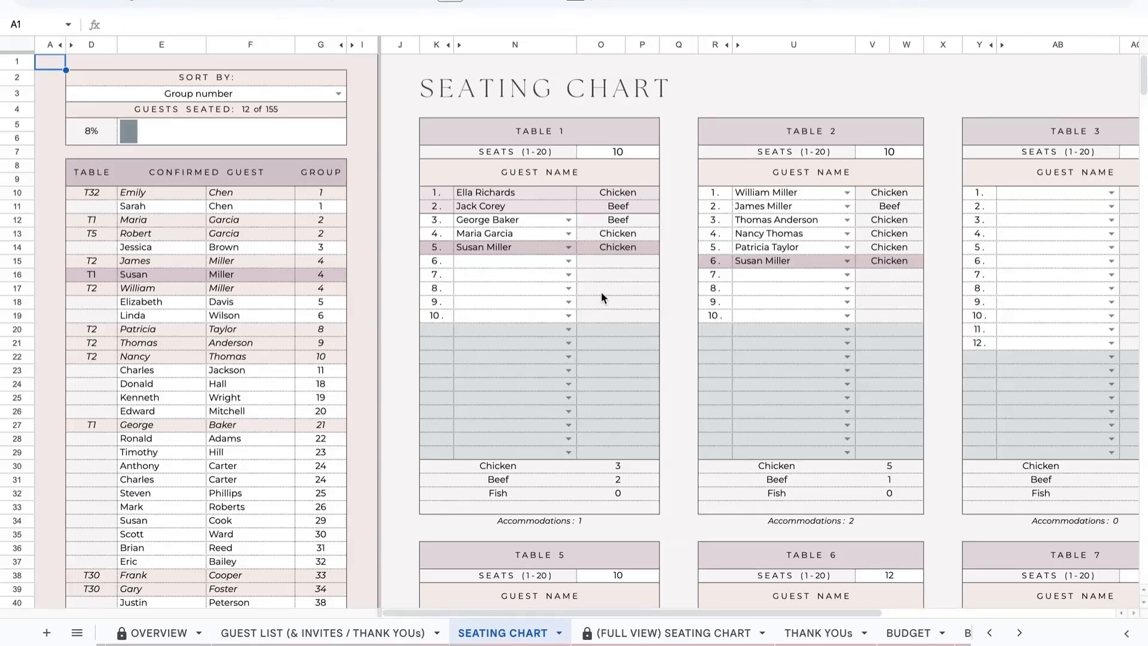
Step: Assign the group 3 guest to seat 9 of Table 1 in the seating chart
{"action": "left_click", "coordinate": [569, 302]}
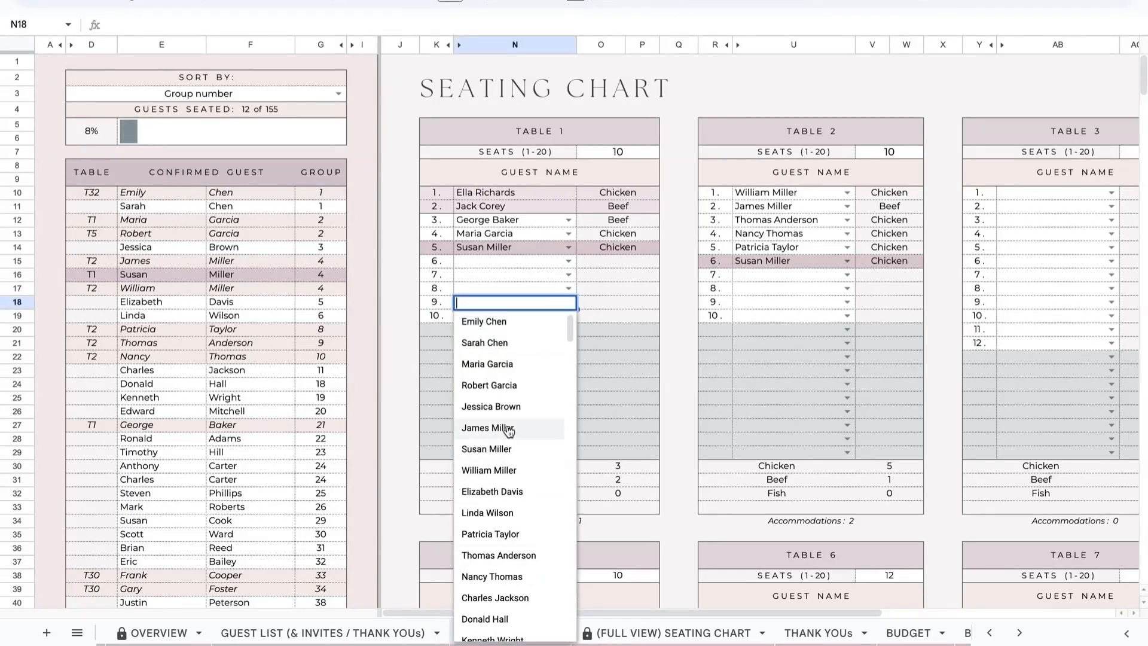
{"action": "left_click", "coordinate": [506, 408]}
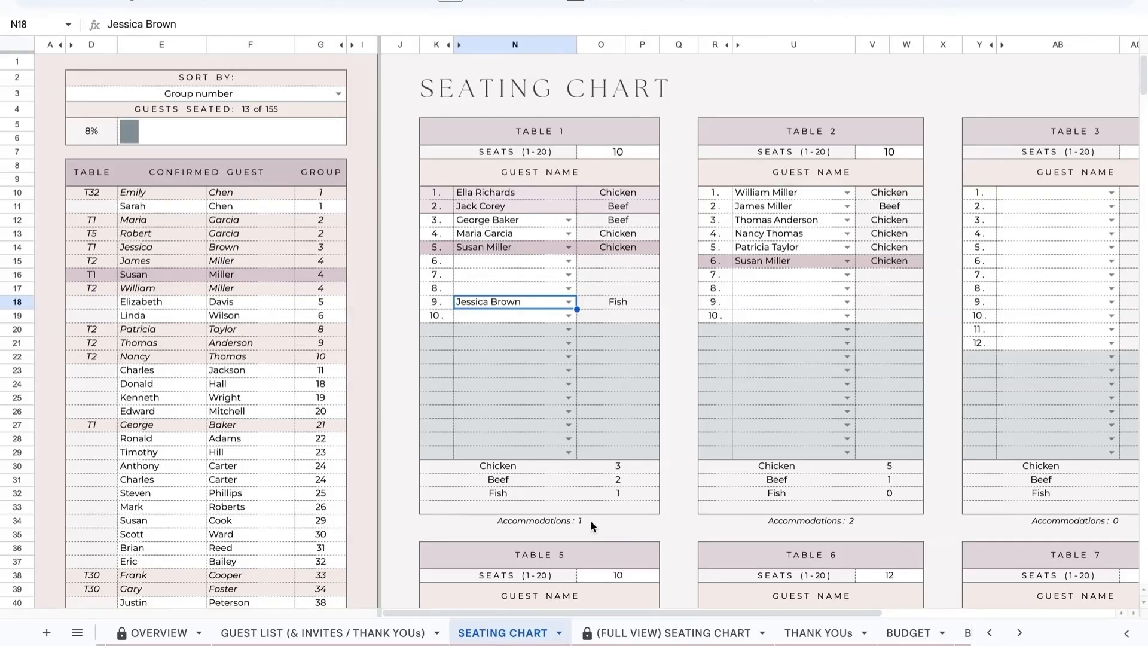
{"action": "left_click", "coordinate": [323, 633]}
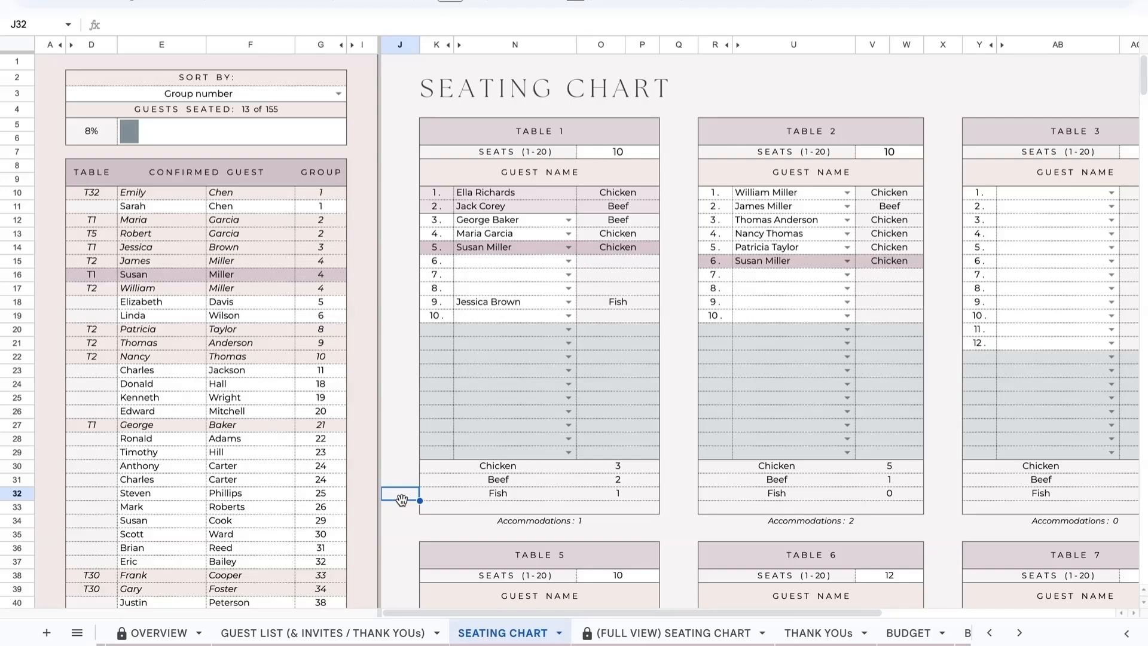
Step: Try sorting the confirmed guest list by last name and undo the sort
{"action": "left_click", "coordinate": [339, 95]}
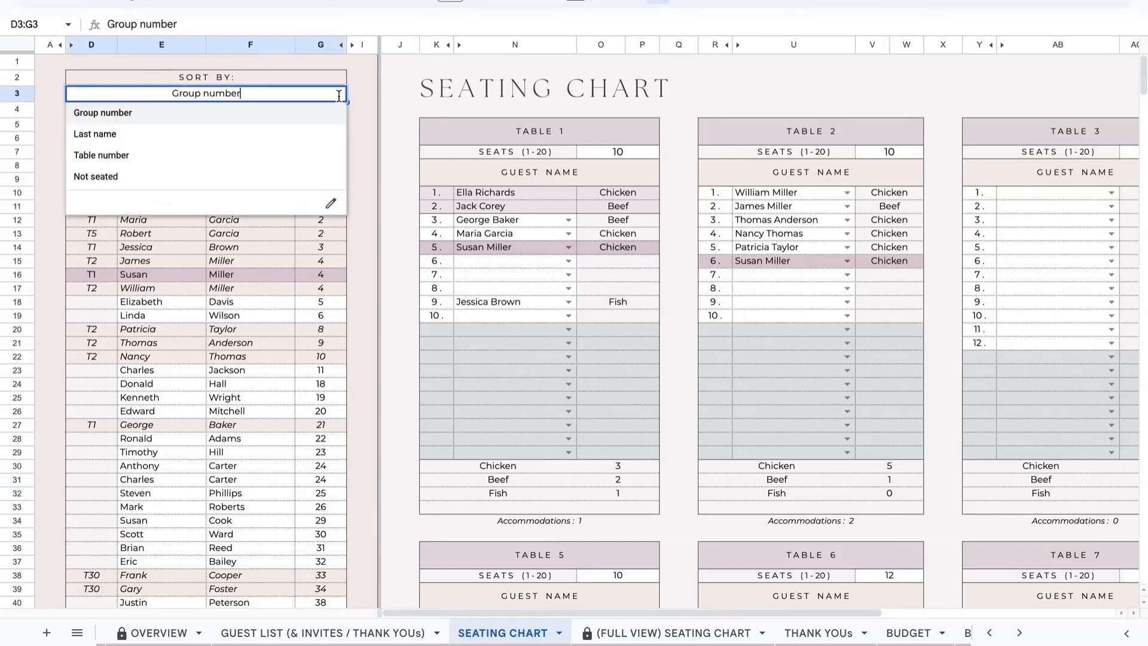
{"action": "left_click", "coordinate": [273, 135]}
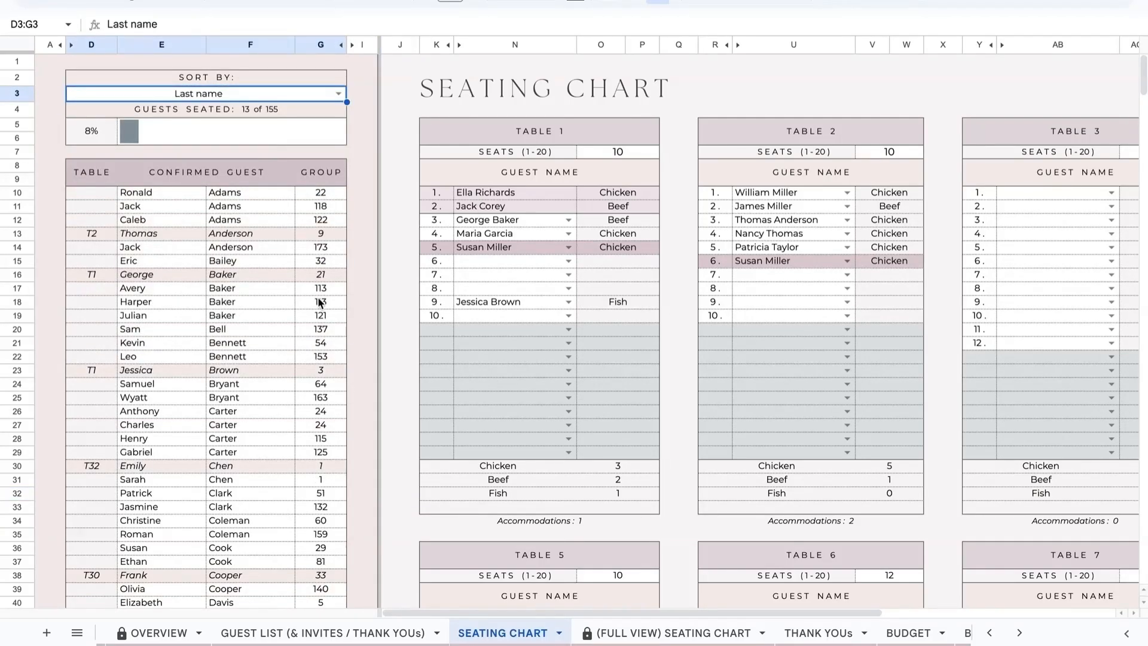
{"action": "key", "text": "ctrl+z"}
{"action": "left_click", "coordinate": [944, 78]}
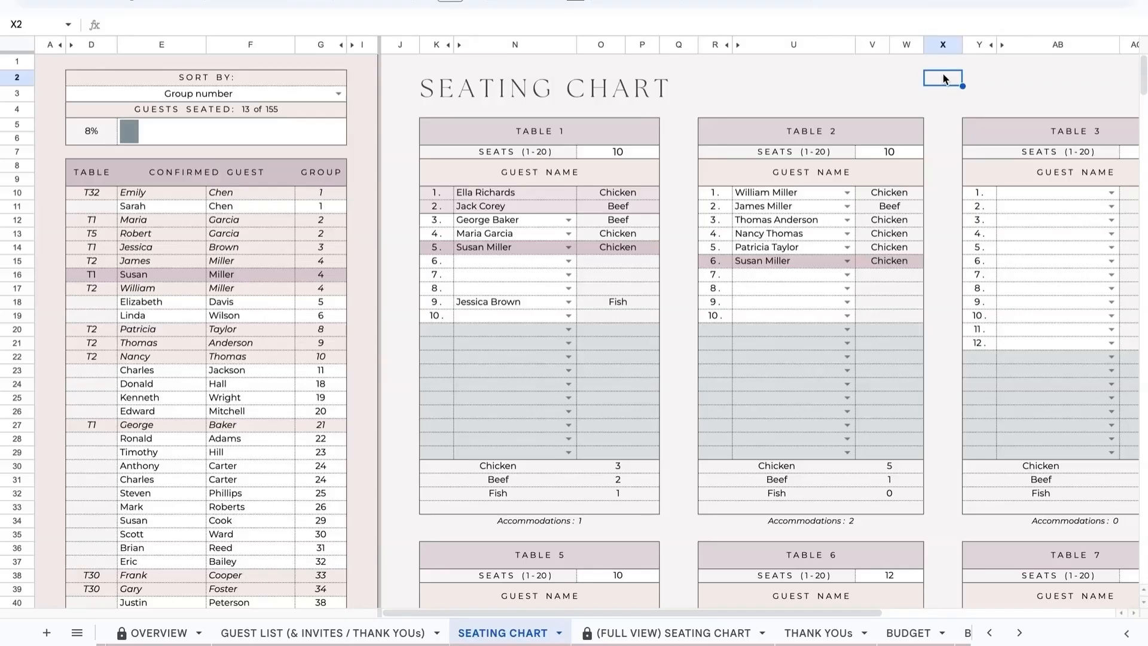
Step: Clear the duplicate guest from seat 6 of Table 2 in the seating chart
{"action": "scroll", "coordinate": [953, 249], "scroll_direction": "right", "scroll_amount": 2}
{"action": "scroll", "coordinate": [955, 255], "scroll_direction": "left", "scroll_amount": 2}
{"action": "left_click", "coordinate": [766, 264]}
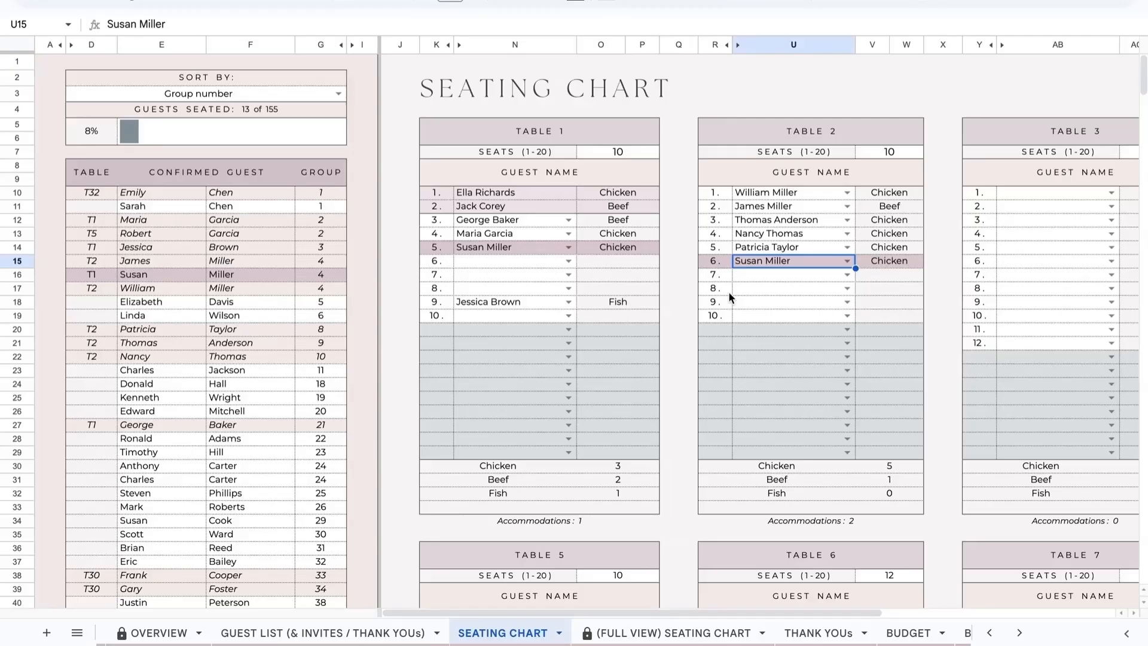
{"action": "key", "text": "Delete"}
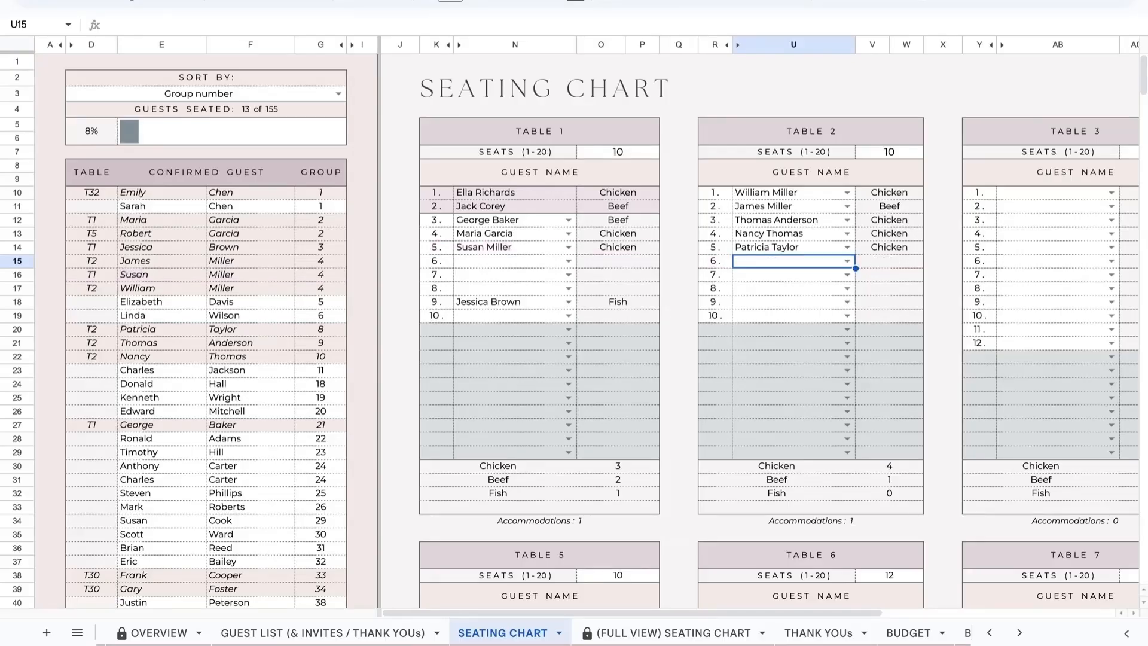
Step: Try reducing Table 3's seat count to 4
{"action": "scroll", "coordinate": [819, 262], "scroll_direction": "right", "scroll_amount": 5}
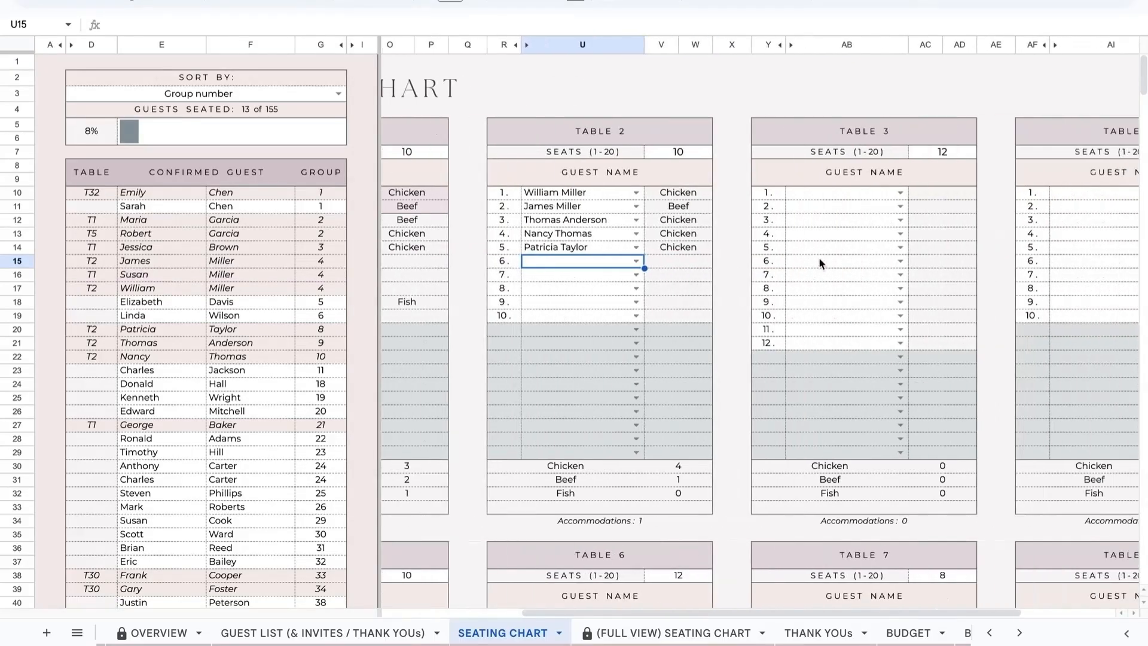
{"action": "left_click", "coordinate": [951, 153]}
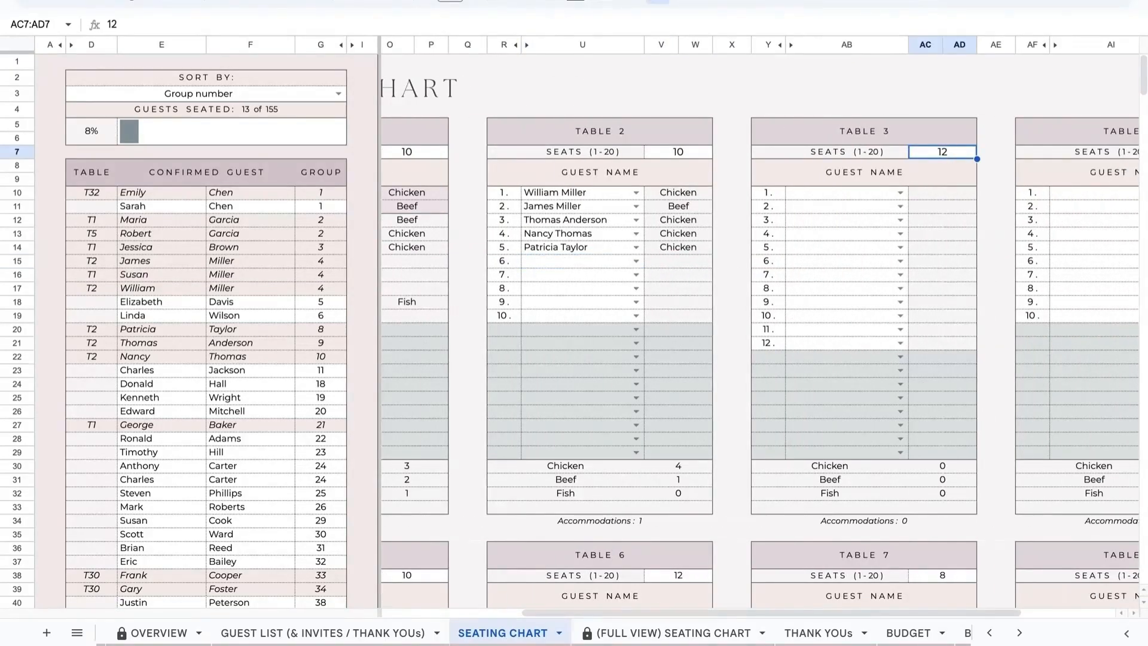
{"action": "type", "text": "4"}
{"action": "key", "text": "Return"}
Step: Set Table 3's seat count to 15
{"action": "left_click", "coordinate": [966, 152]}
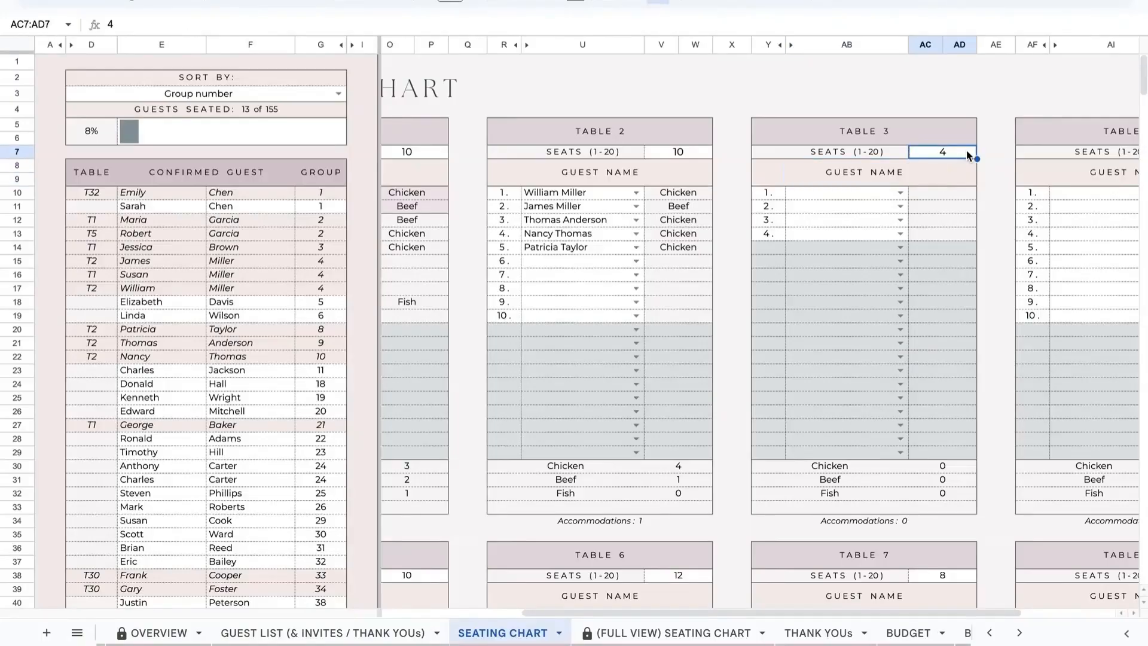
{"action": "type", "text": "15"}
{"action": "key", "text": "Return"}
{"action": "scroll", "coordinate": [884, 248], "scroll_direction": "left", "scroll_amount": 5}
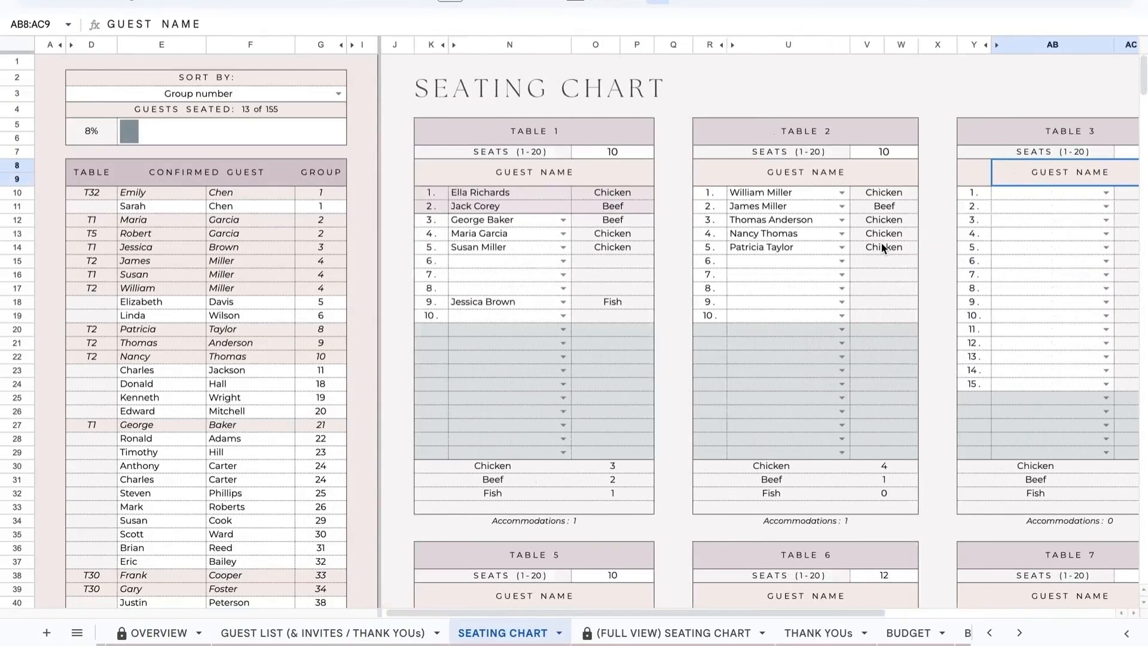
{"action": "scroll", "coordinate": [884, 248], "scroll_direction": "left", "scroll_amount": 1}
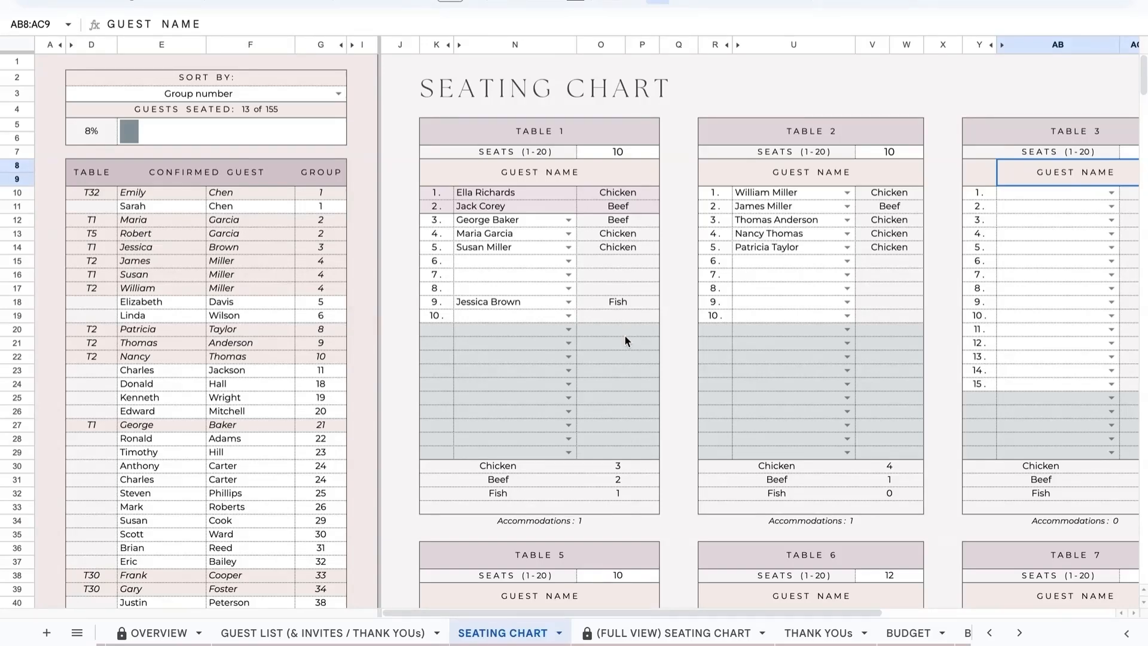
Step: Review all table layouts on the full-view seating chart sheet and return to the SEATING CHART sheet
{"action": "left_click", "coordinate": [674, 633]}
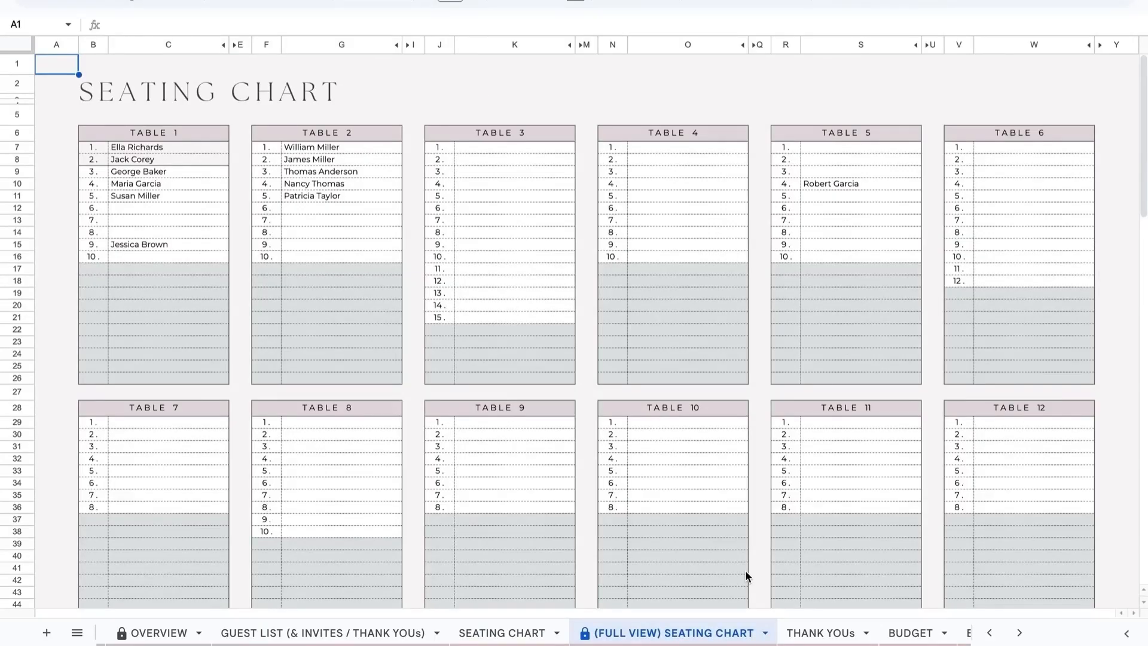
{"action": "scroll", "coordinate": [758, 569], "scroll_direction": "down", "scroll_amount": 10}
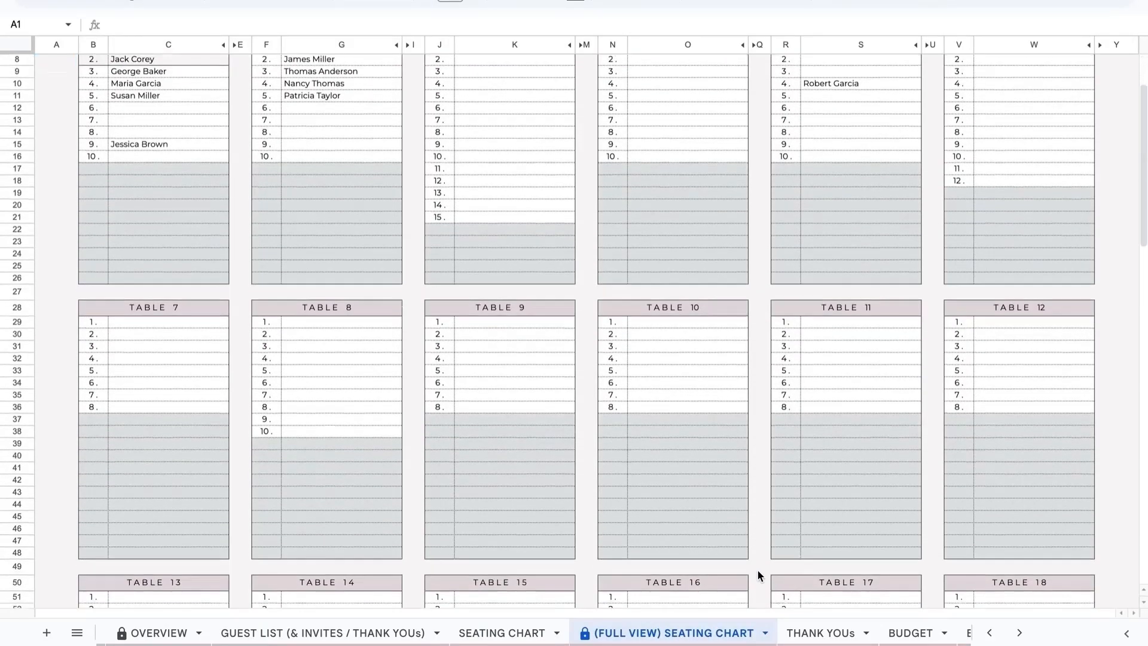
{"action": "scroll", "coordinate": [759, 570], "scroll_direction": "down", "scroll_amount": 7}
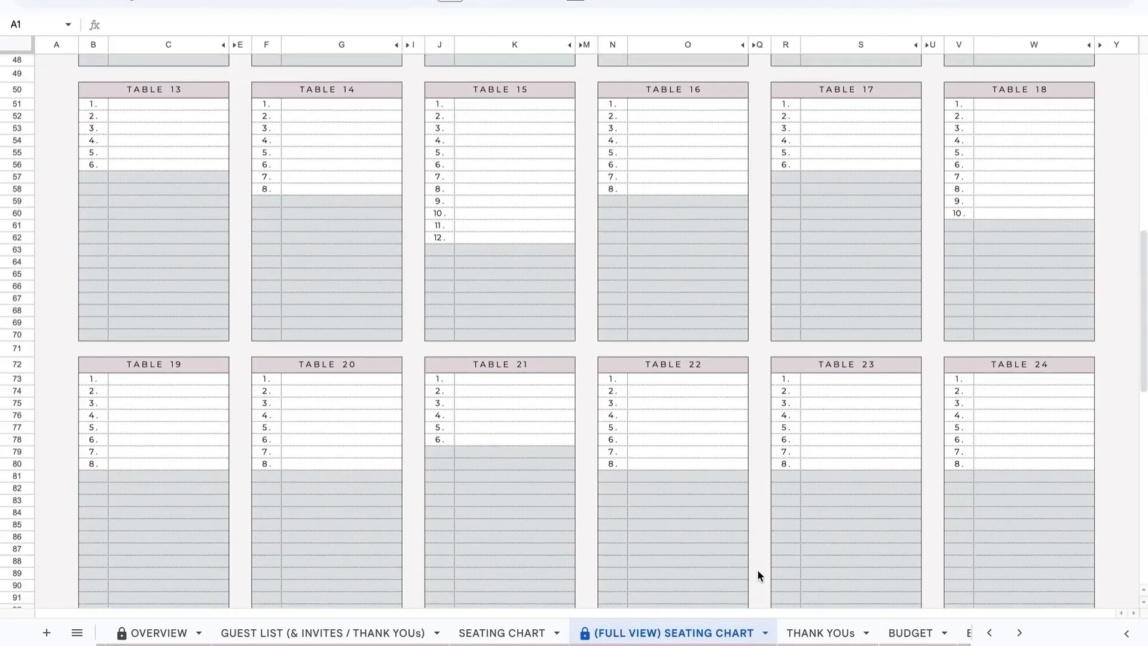
{"action": "scroll", "coordinate": [759, 569], "scroll_direction": "up", "scroll_amount": 17}
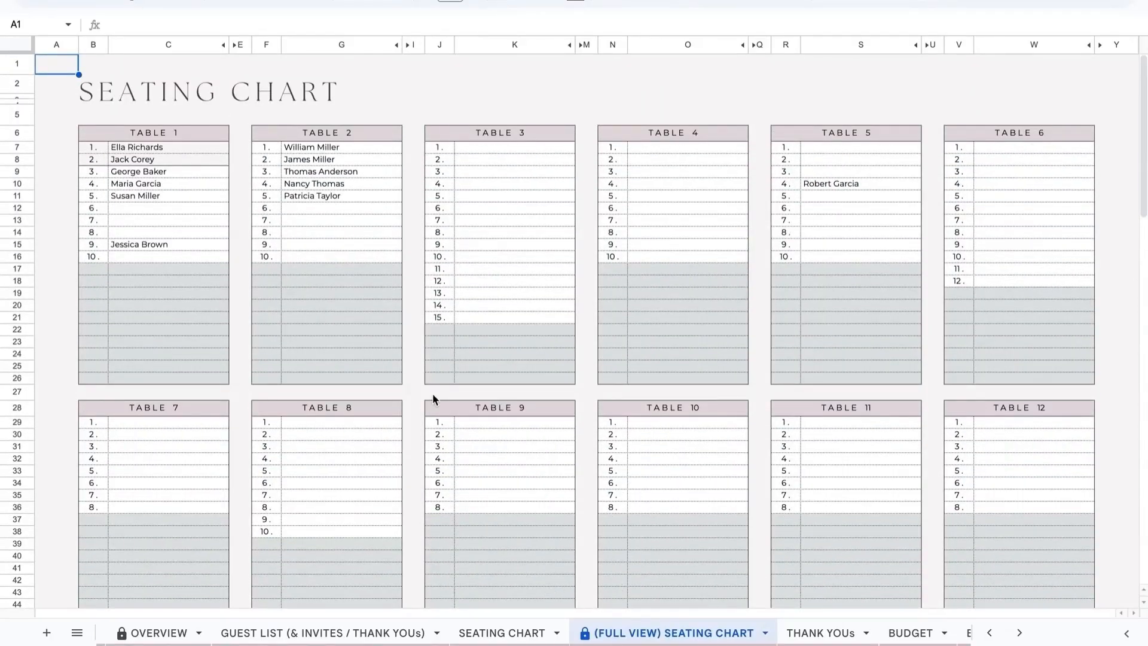
{"action": "left_click", "coordinate": [497, 635]}
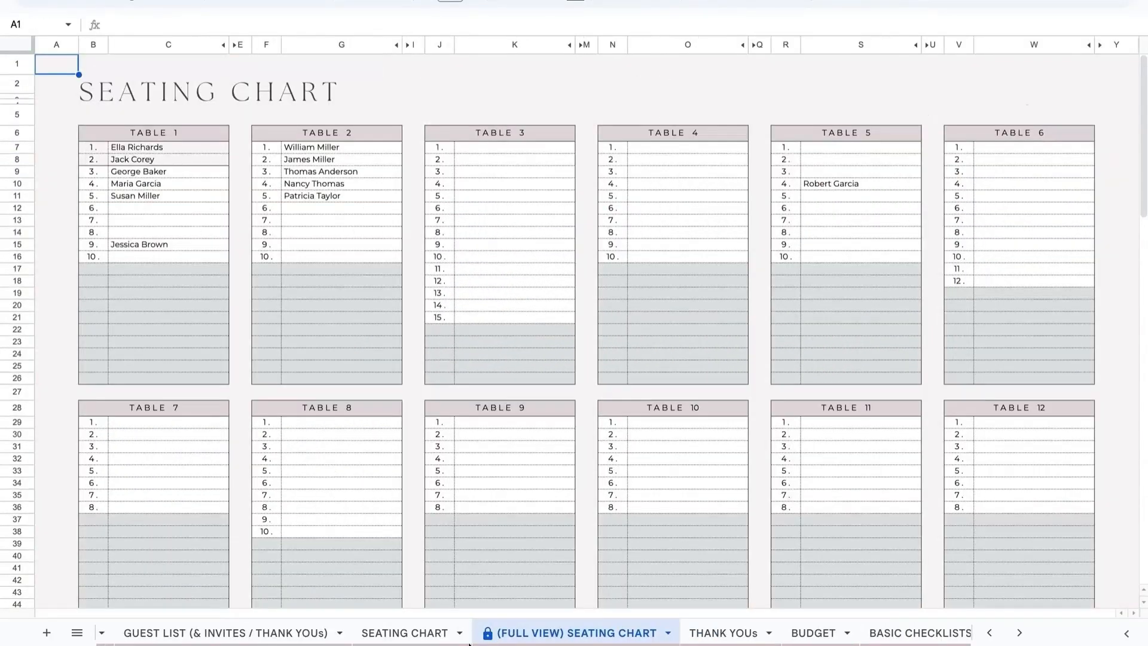
{"action": "left_click", "coordinate": [405, 633]}
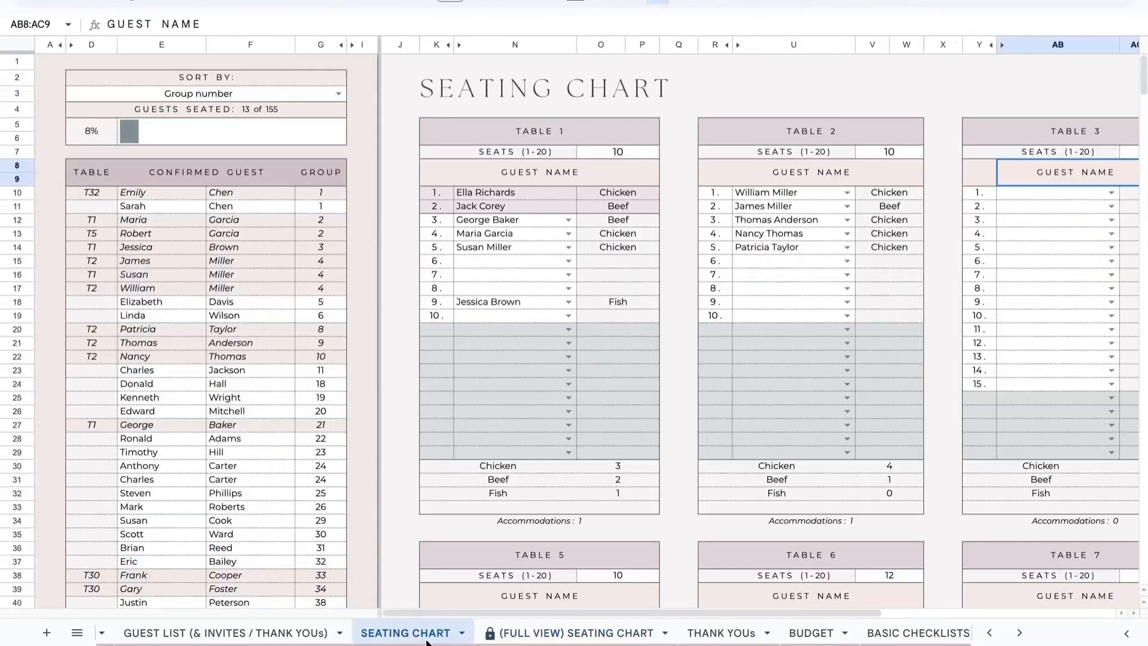
Step: Examine the BUDGET sheet's fund breakdown, category budgets, spending charts, one-time payment expenses and multi-payment expenses
{"action": "left_click", "coordinate": [824, 635]}
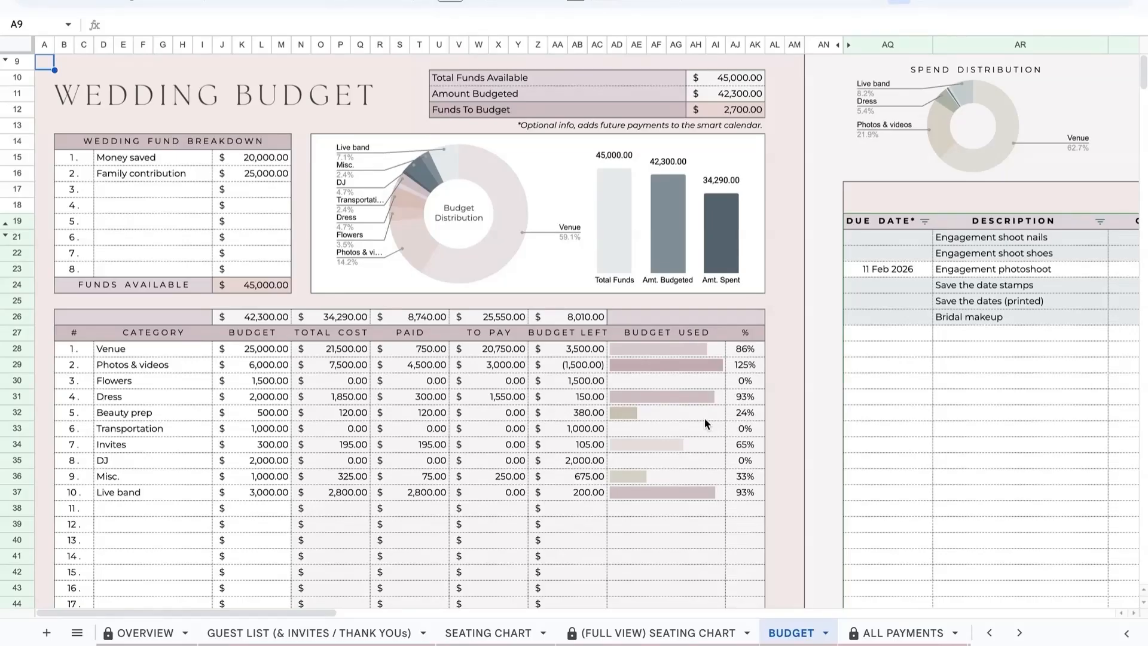
{"action": "scroll", "coordinate": [896, 318], "scroll_direction": "right", "scroll_amount": 5}
{"action": "scroll", "coordinate": [895, 322], "scroll_direction": "right", "scroll_amount": 8}
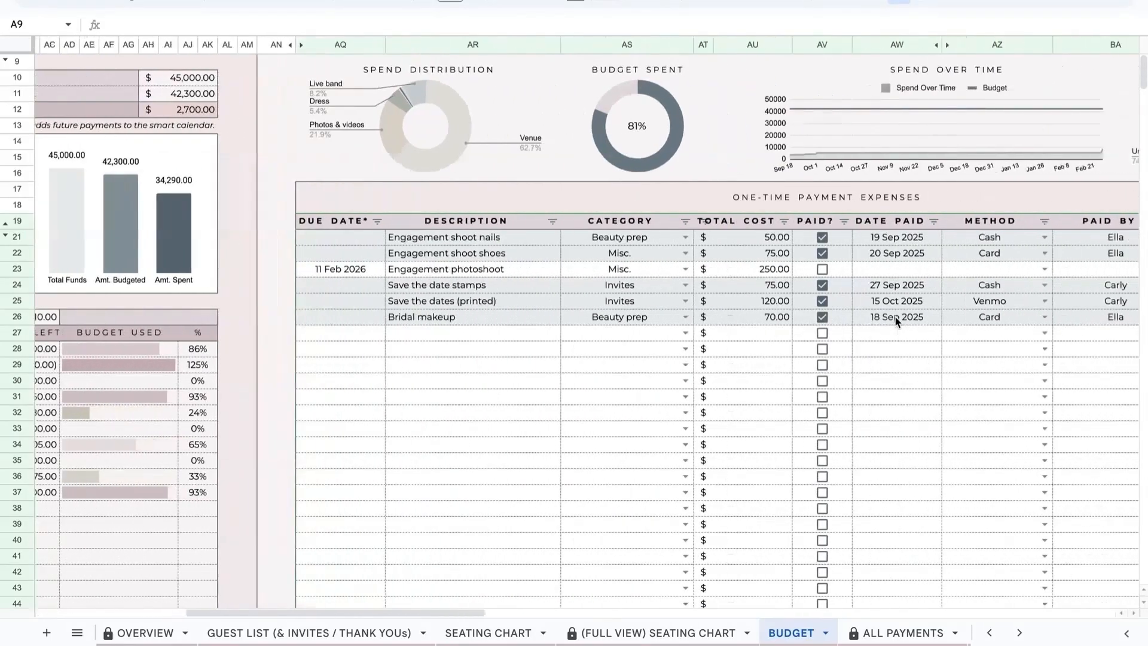
{"action": "scroll", "coordinate": [895, 321], "scroll_direction": "right", "scroll_amount": 13}
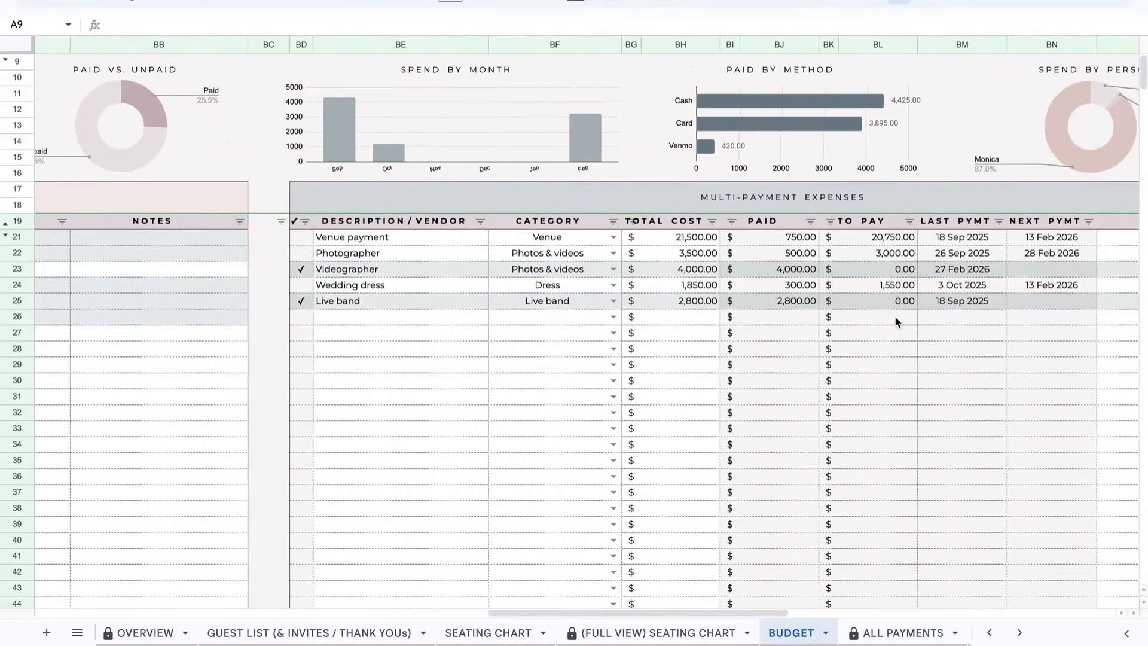
{"action": "scroll", "coordinate": [895, 321], "scroll_direction": "right", "scroll_amount": 6}
{"action": "scroll", "coordinate": [896, 321], "scroll_direction": "right", "scroll_amount": 13}
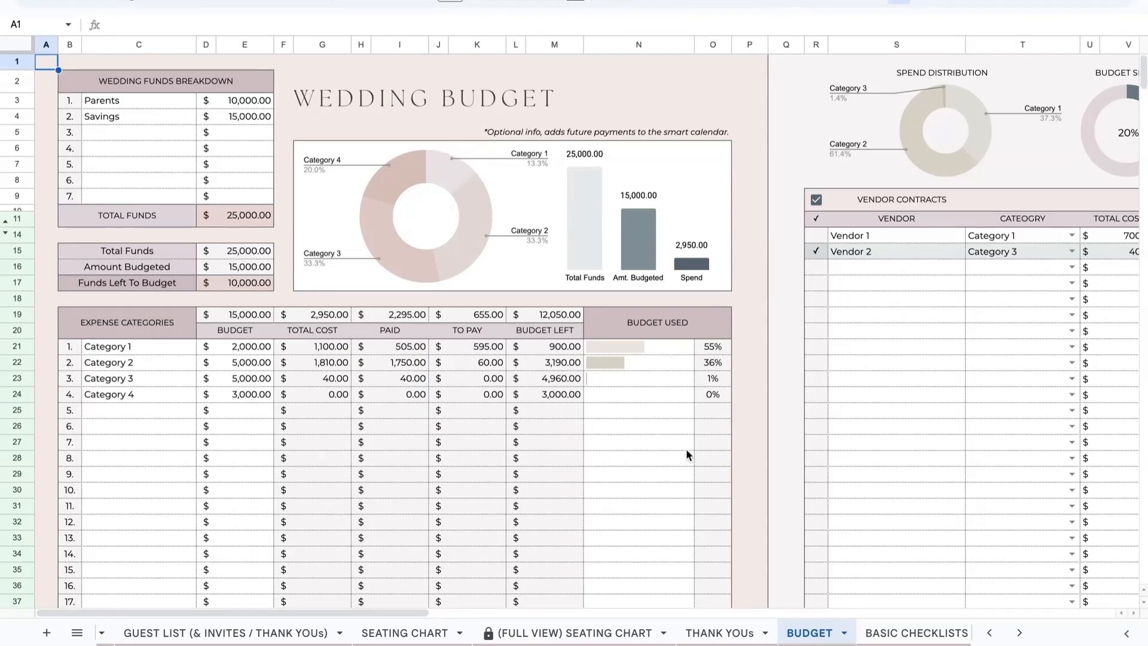
Step: In the alternate budget layout, compare the Vendor Contracts table with the All Payments log and its vendor allocation columns
{"action": "scroll", "coordinate": [687, 449], "scroll_direction": "right", "scroll_amount": 10}
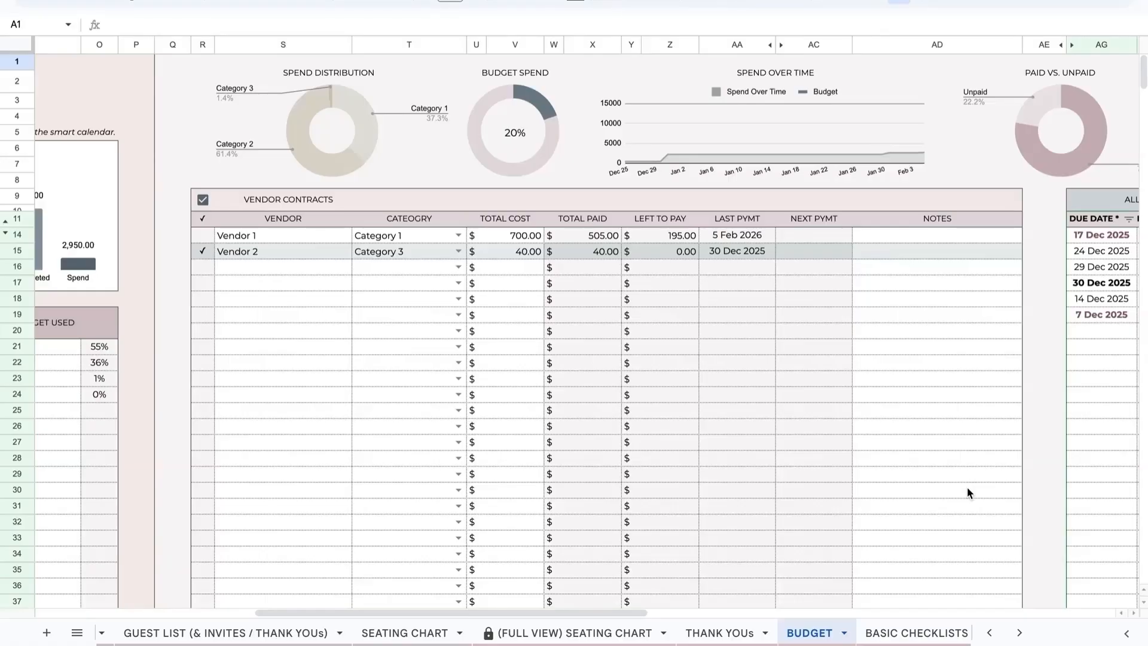
{"action": "scroll", "coordinate": [967, 488], "scroll_direction": "right", "scroll_amount": 10}
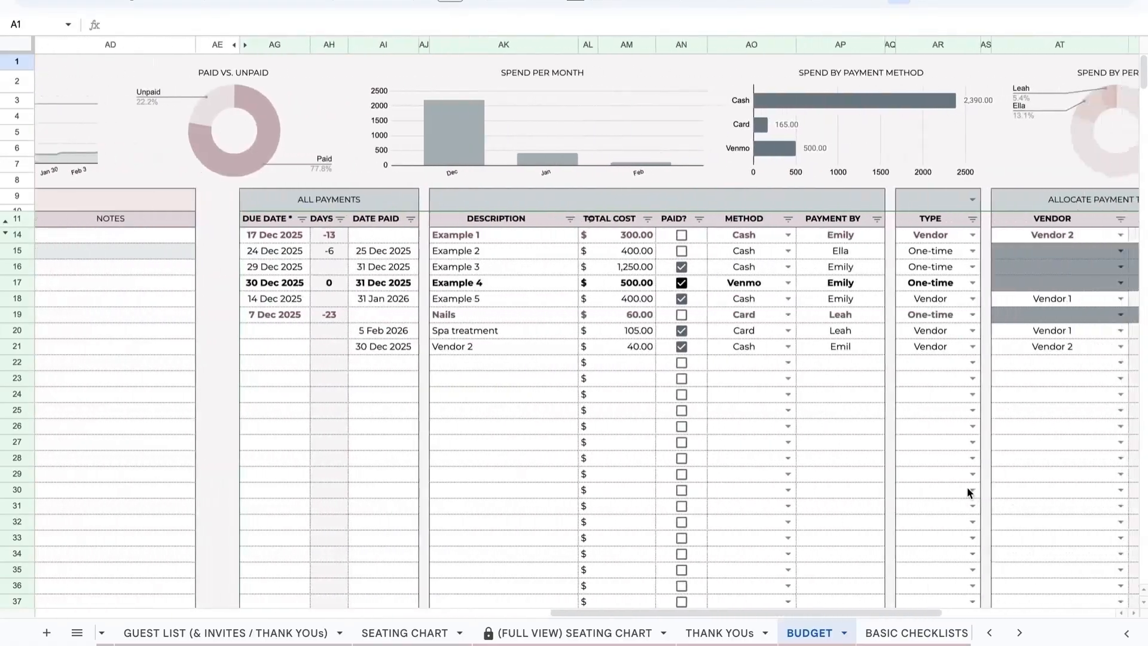
{"action": "scroll", "coordinate": [968, 488], "scroll_direction": "right", "scroll_amount": 8}
{"action": "scroll", "coordinate": [968, 488], "scroll_direction": "left", "scroll_amount": 5}
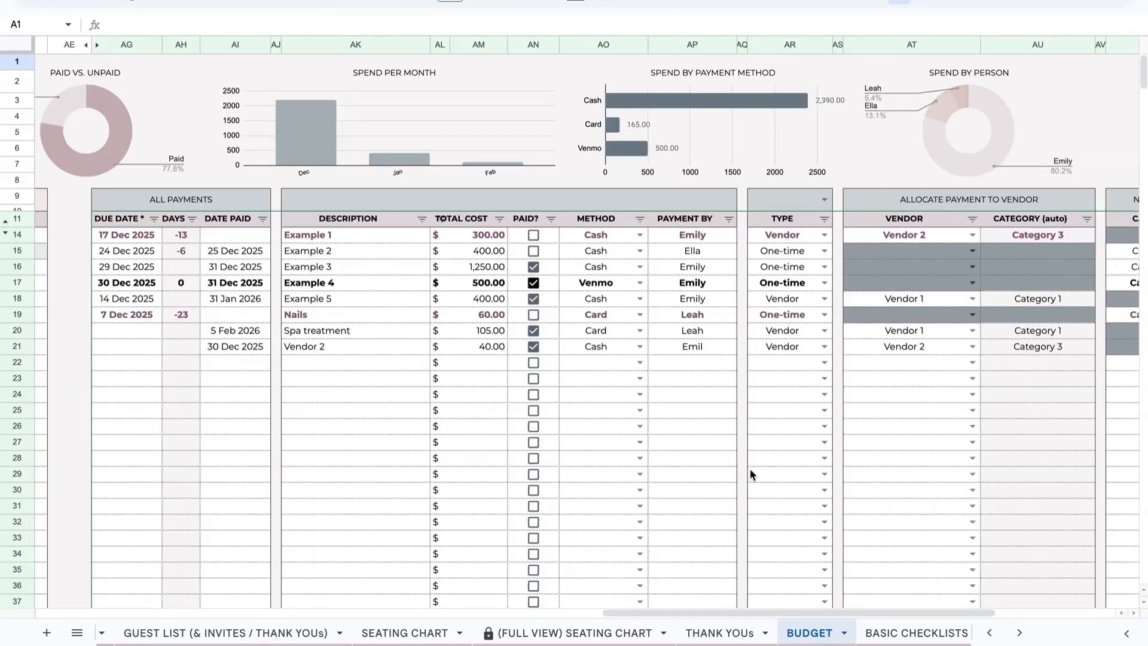
{"action": "scroll", "coordinate": [545, 389], "scroll_direction": "left", "scroll_amount": 15}
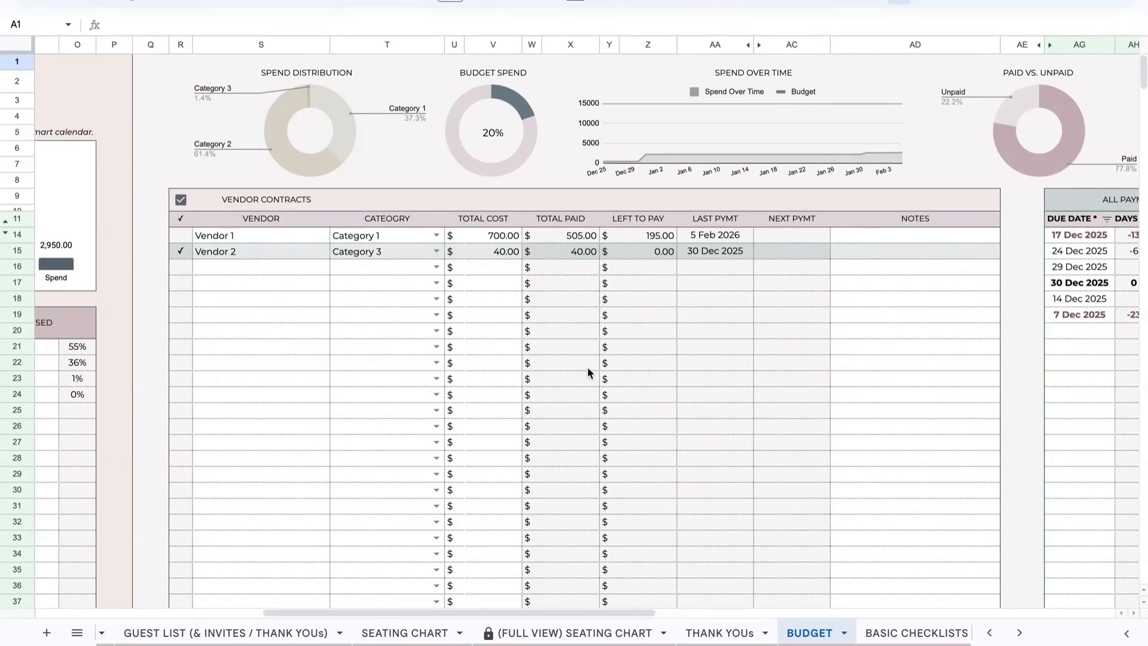
{"action": "scroll", "coordinate": [588, 369], "scroll_direction": "right", "scroll_amount": 15}
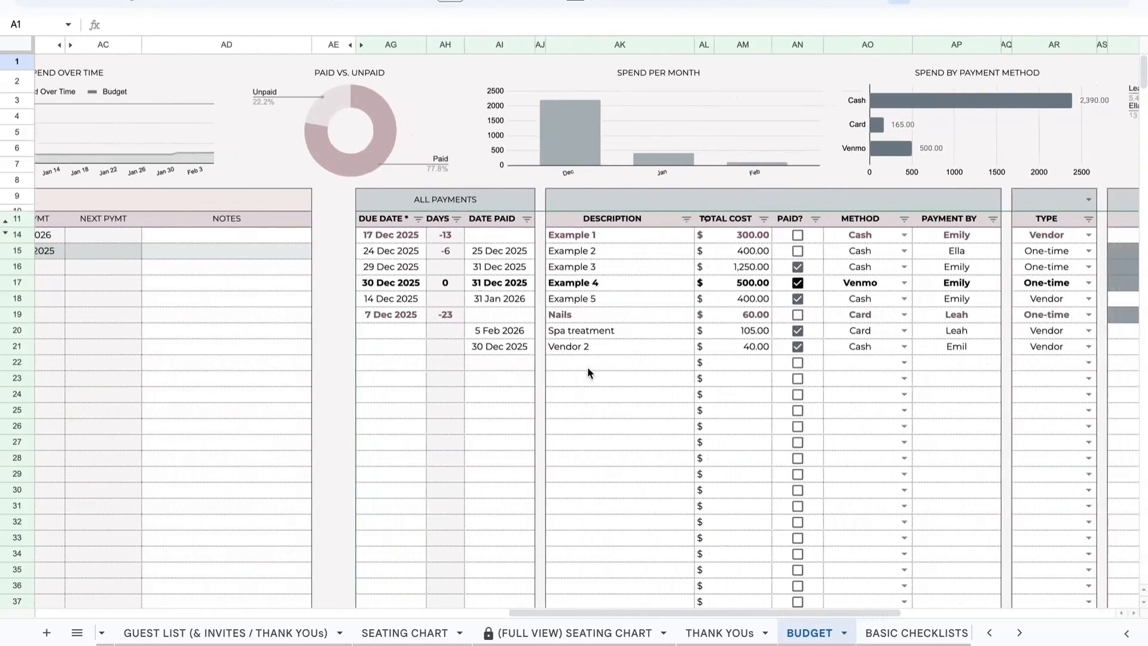
{"action": "scroll", "coordinate": [588, 367], "scroll_direction": "right", "scroll_amount": 5}
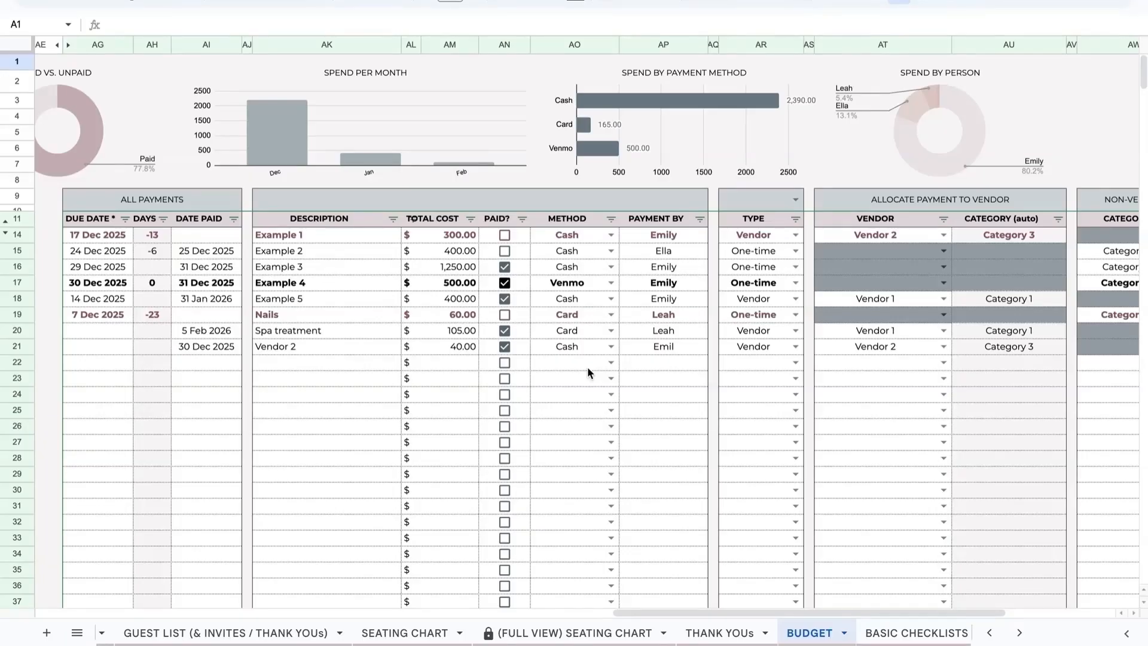
Step: Switch the completed-row shading of the Vendor Contracts table off and back on
{"action": "scroll", "coordinate": [572, 369], "scroll_direction": "left", "scroll_amount": 20}
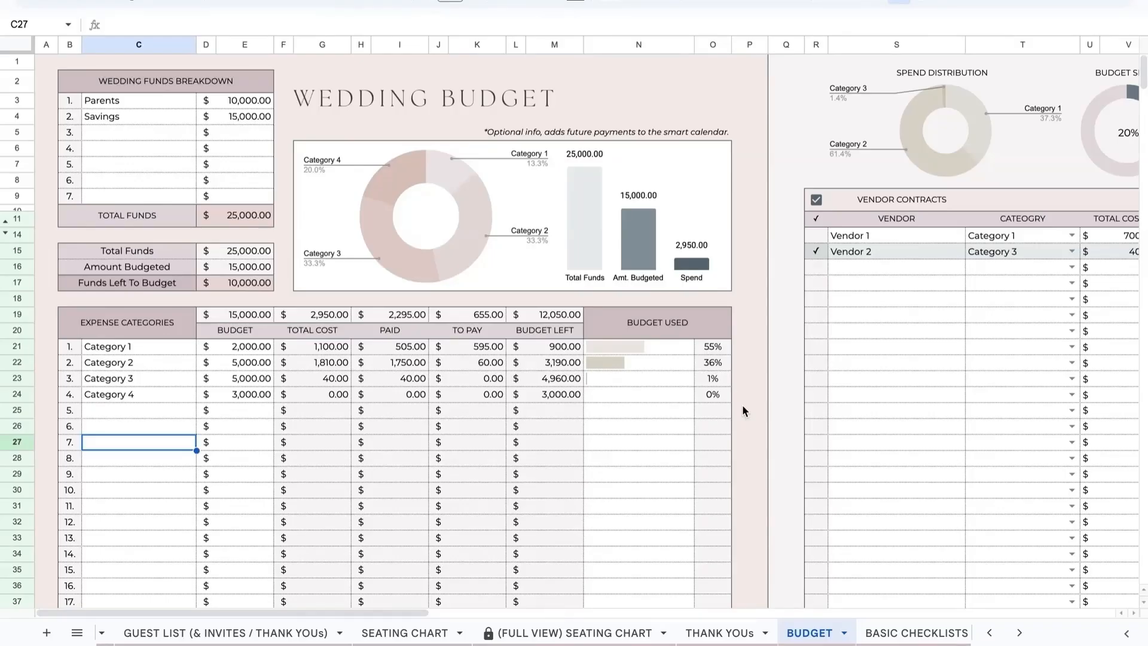
{"action": "scroll", "coordinate": [743, 408], "scroll_direction": "right", "scroll_amount": 5}
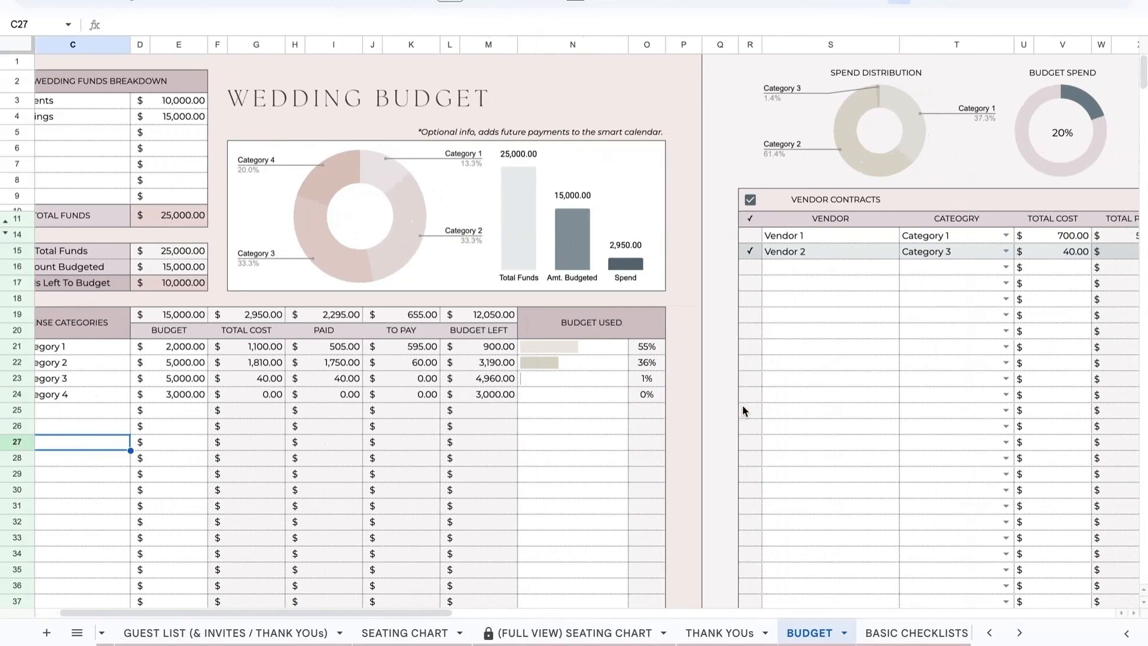
{"action": "scroll", "coordinate": [743, 407], "scroll_direction": "right", "scroll_amount": 5}
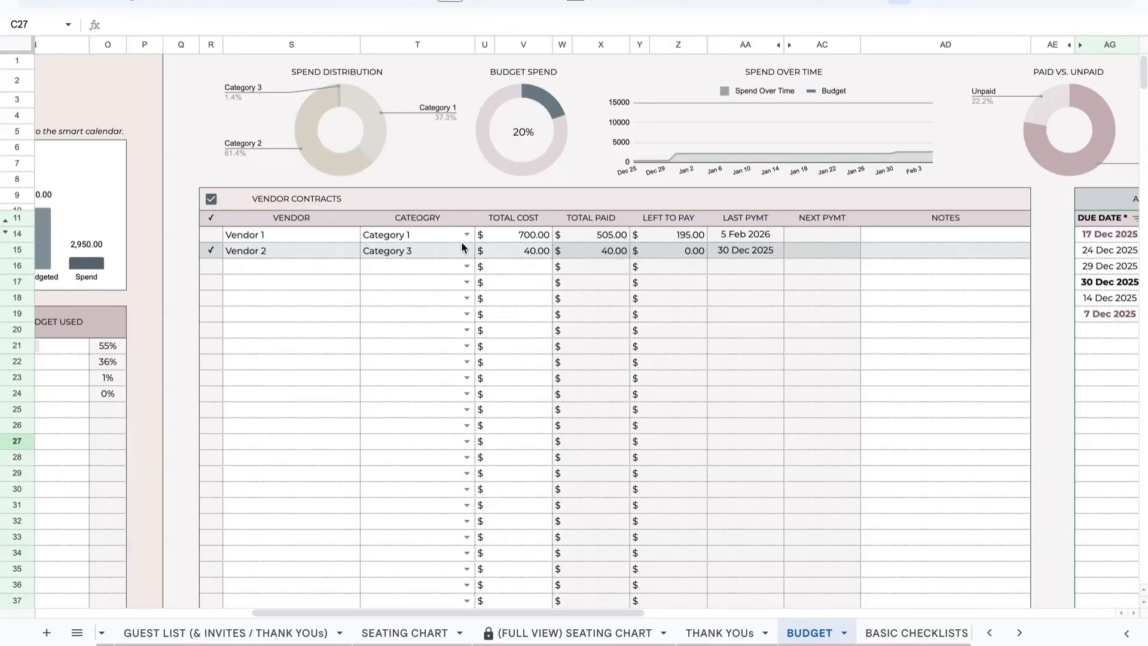
{"action": "left_click", "coordinate": [212, 202]}
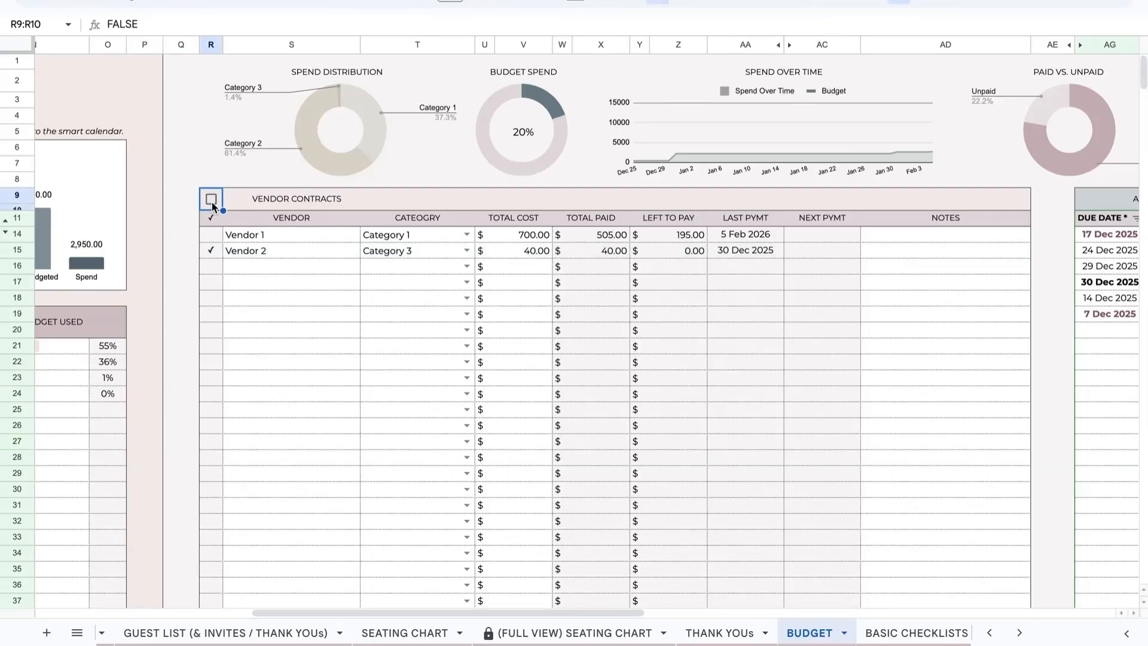
{"action": "left_click", "coordinate": [213, 202]}
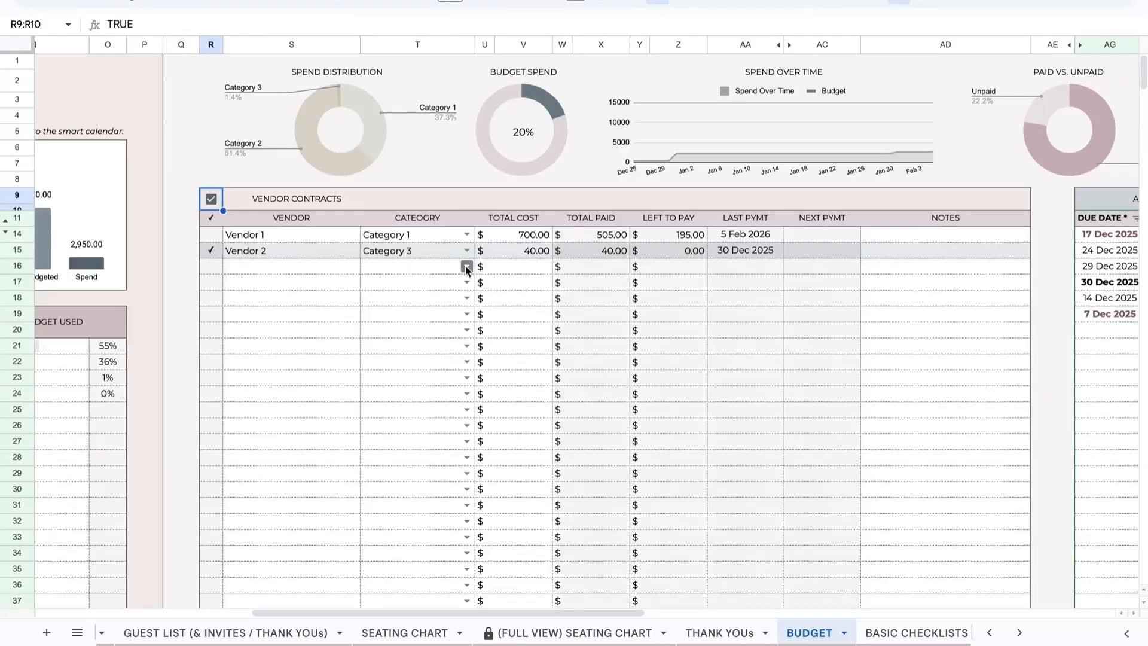
Step: Compare the budget's expense categories with the category choices and cost columns in the Vendor Contracts table
{"action": "scroll", "coordinate": [411, 317], "scroll_direction": "left", "scroll_amount": 2}
{"action": "scroll", "coordinate": [411, 314], "scroll_direction": "left", "scroll_amount": 10}
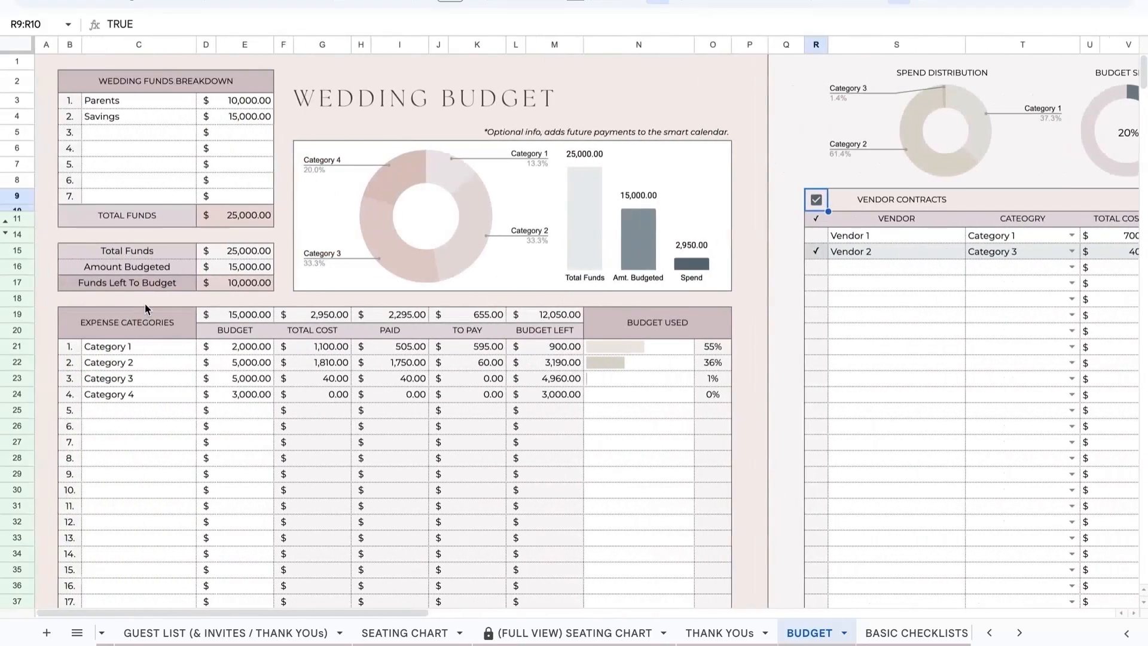
{"action": "scroll", "coordinate": [540, 381], "scroll_direction": "right", "scroll_amount": 3}
{"action": "scroll", "coordinate": [539, 381], "scroll_direction": "right", "scroll_amount": 4}
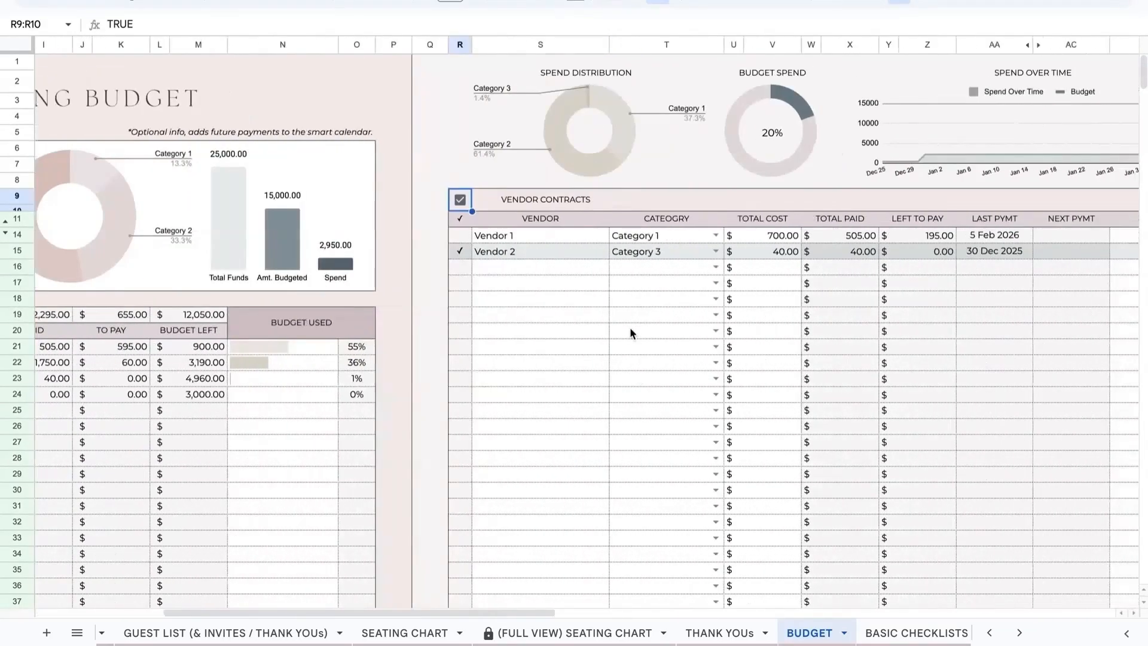
{"action": "left_click", "coordinate": [715, 267]}
{"action": "left_click", "coordinate": [573, 285]}
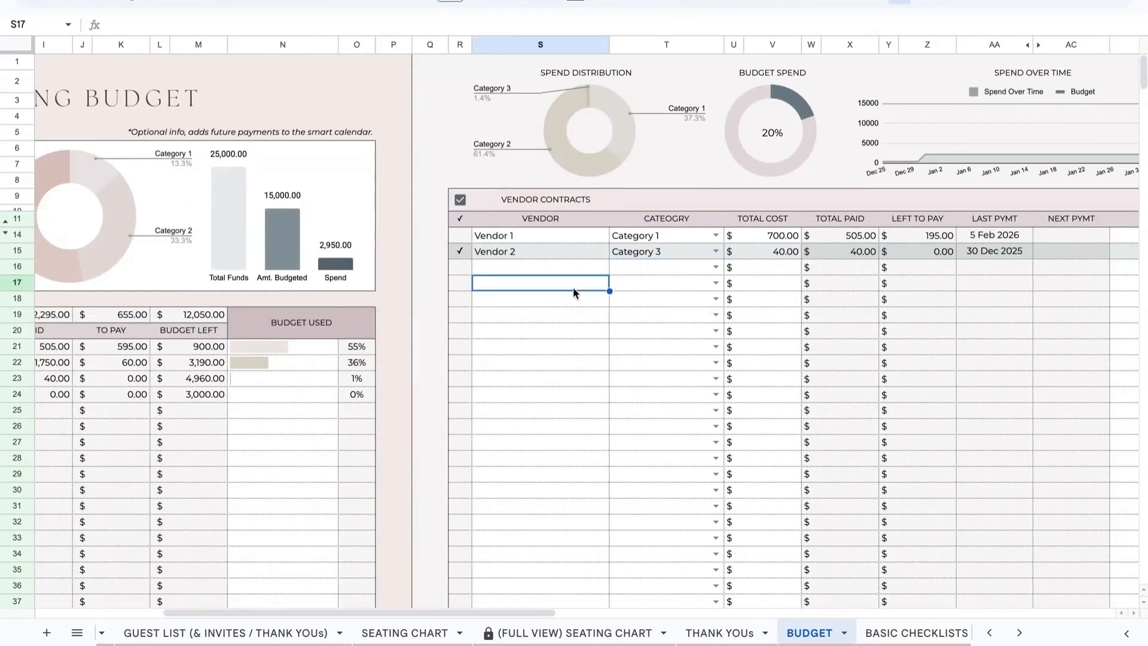
{"action": "scroll", "coordinate": [760, 289], "scroll_direction": "right", "scroll_amount": 3}
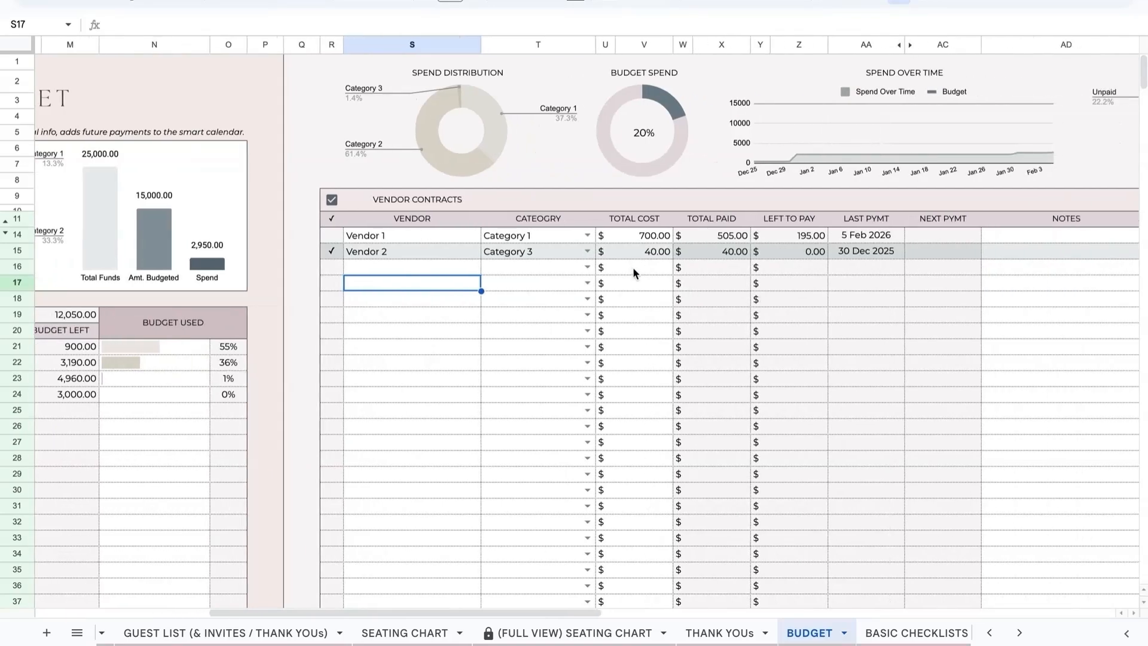
Step: Examine the Vendor Contracts and All Payments tables, and compare the payment due dates with the SMART CALENDAR sheet
{"action": "scroll", "coordinate": [1010, 271], "scroll_direction": "right", "scroll_amount": 3}
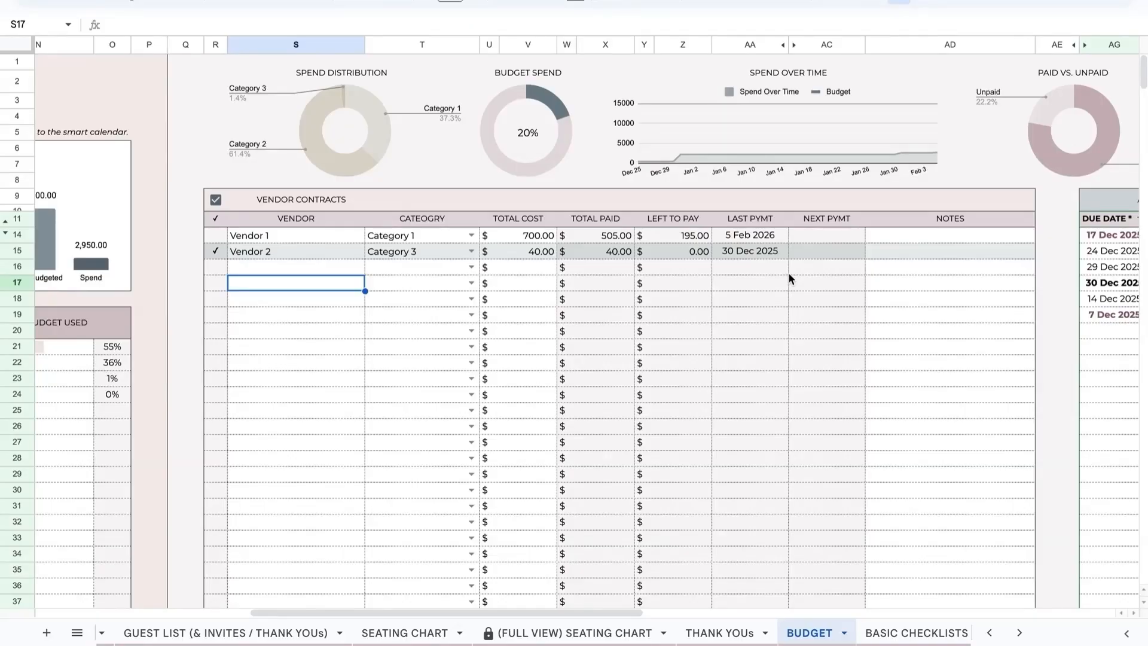
{"action": "scroll", "coordinate": [788, 274], "scroll_direction": "right", "scroll_amount": 15}
{"action": "scroll", "coordinate": [788, 274], "scroll_direction": "right", "scroll_amount": 5}
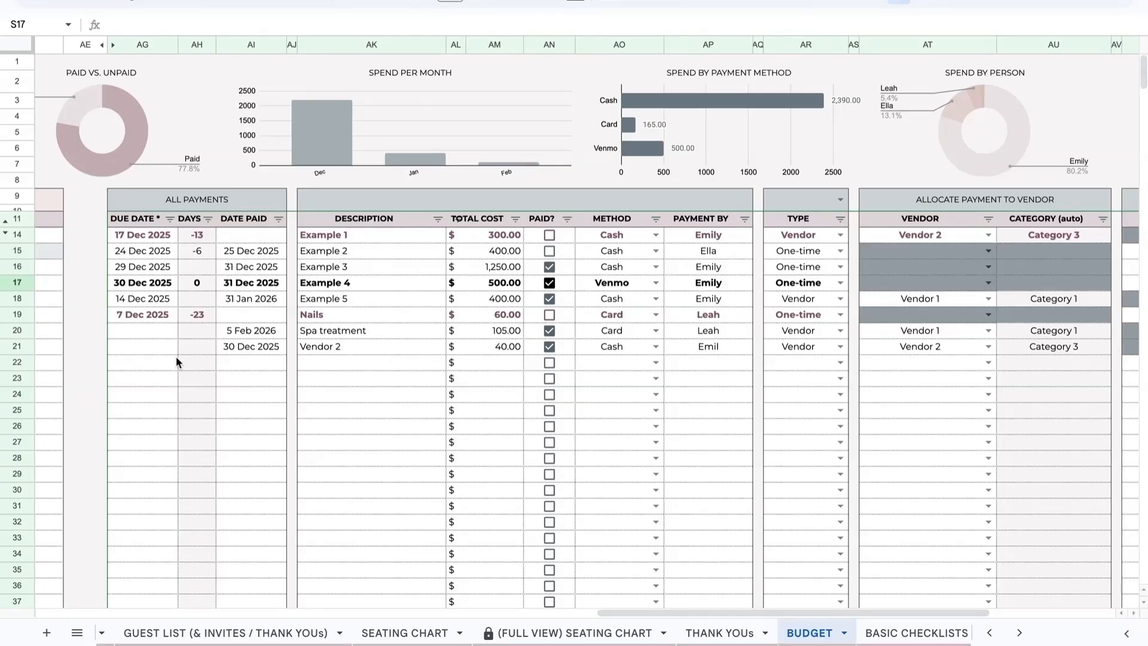
{"action": "scroll", "coordinate": [939, 633], "scroll_direction": "right", "scroll_amount": 4}
{"action": "left_click", "coordinate": [941, 635]}
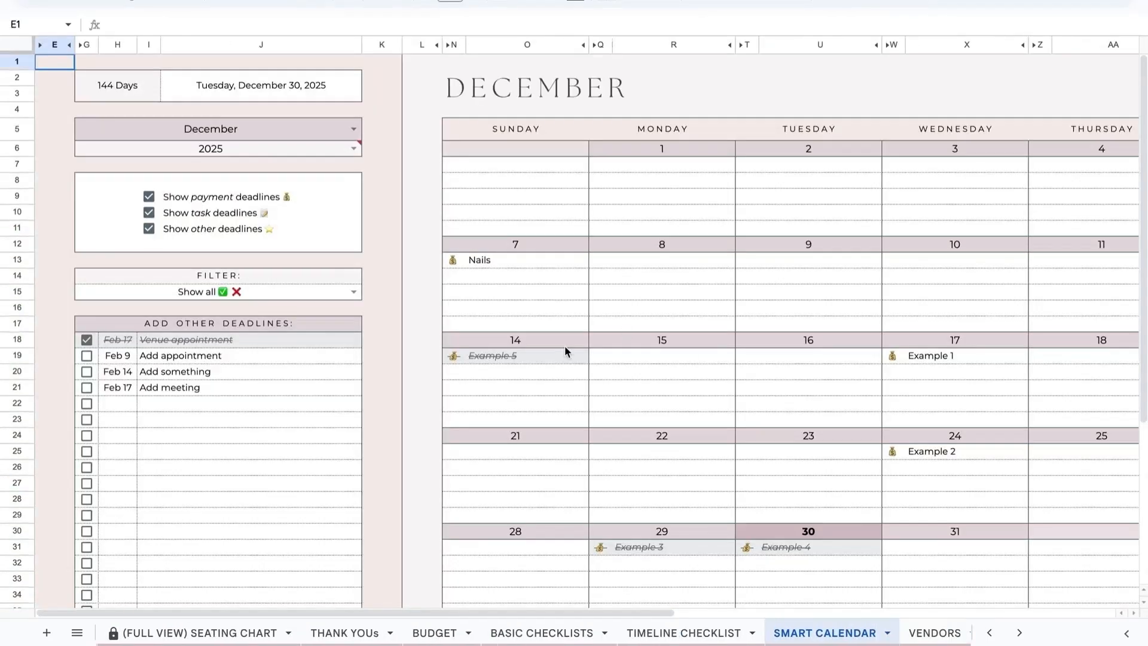
{"action": "left_click", "coordinate": [422, 631]}
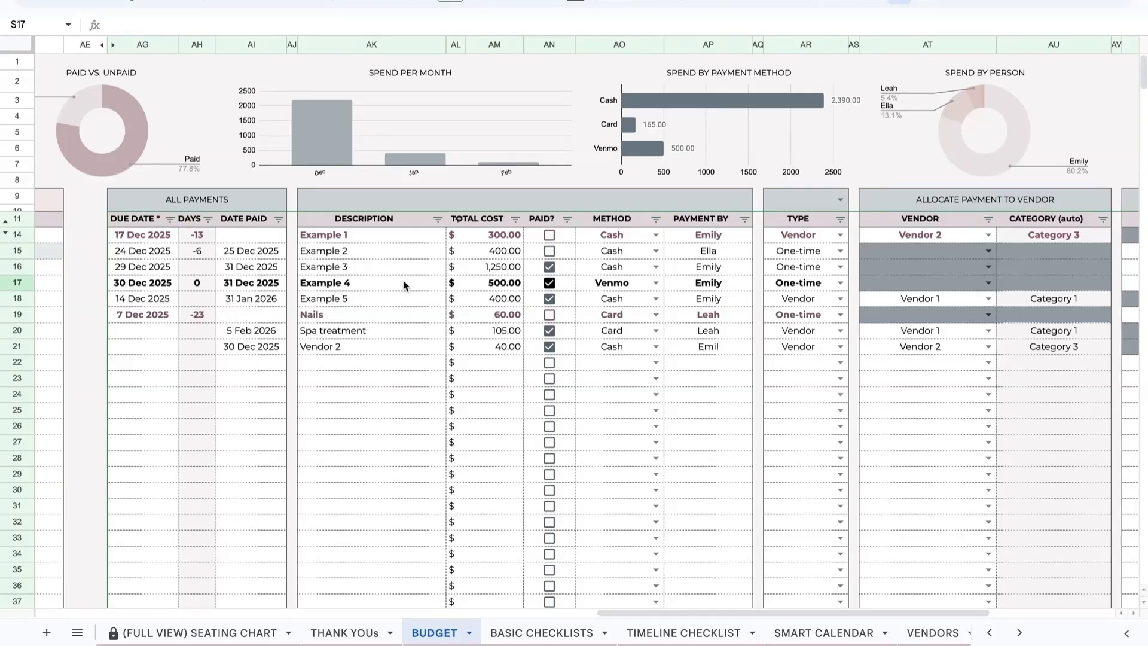
Step: Complete the payer's name in the Vendor 2 payment row and view the row's payment method choices
{"action": "key", "text": "Return"}
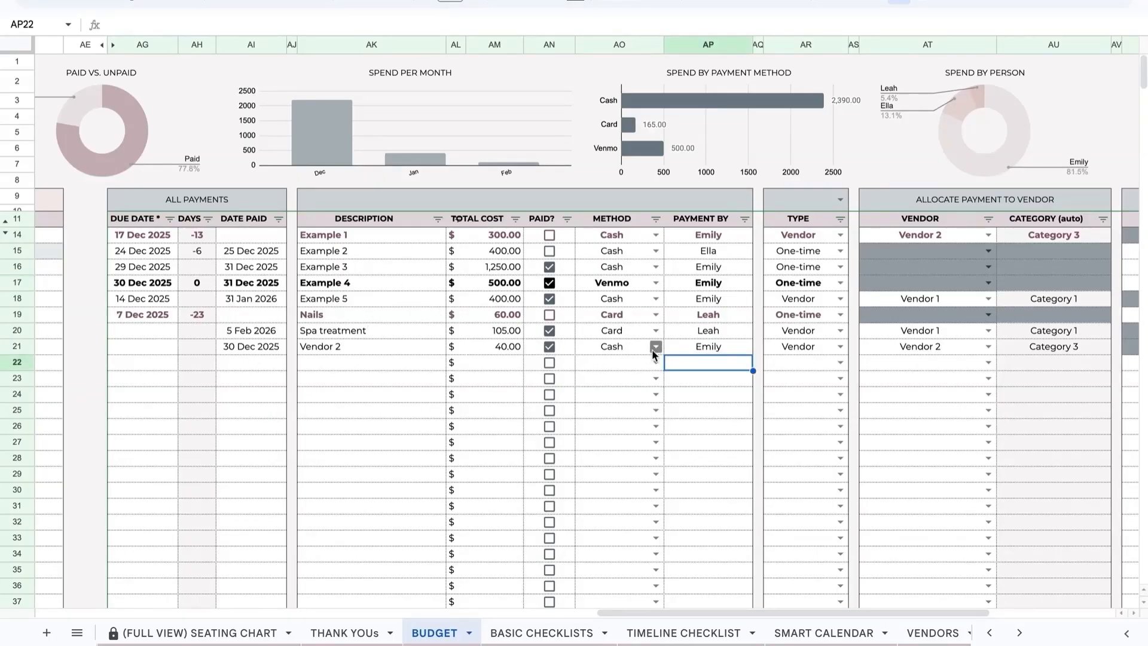
{"action": "left_click", "coordinate": [657, 346]}
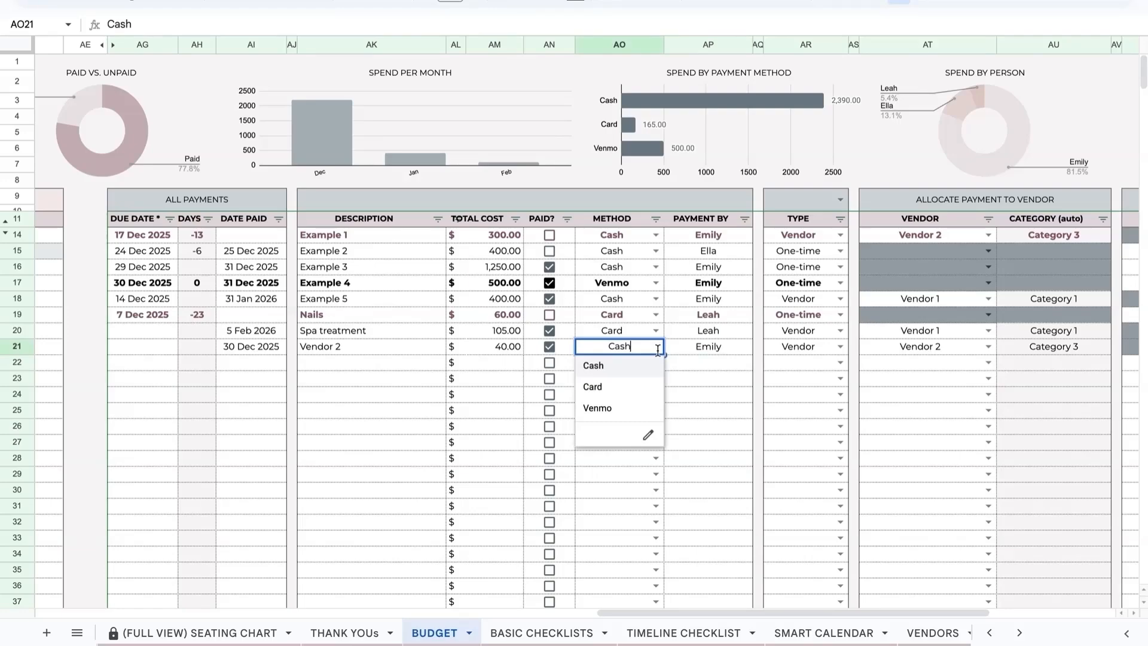
{"action": "left_click", "coordinate": [720, 347]}
Step: Try allocating the first empty payment row as type Vendor to Vendor 1, and undo both entries
{"action": "scroll", "coordinate": [719, 387], "scroll_direction": "right", "scroll_amount": 5}
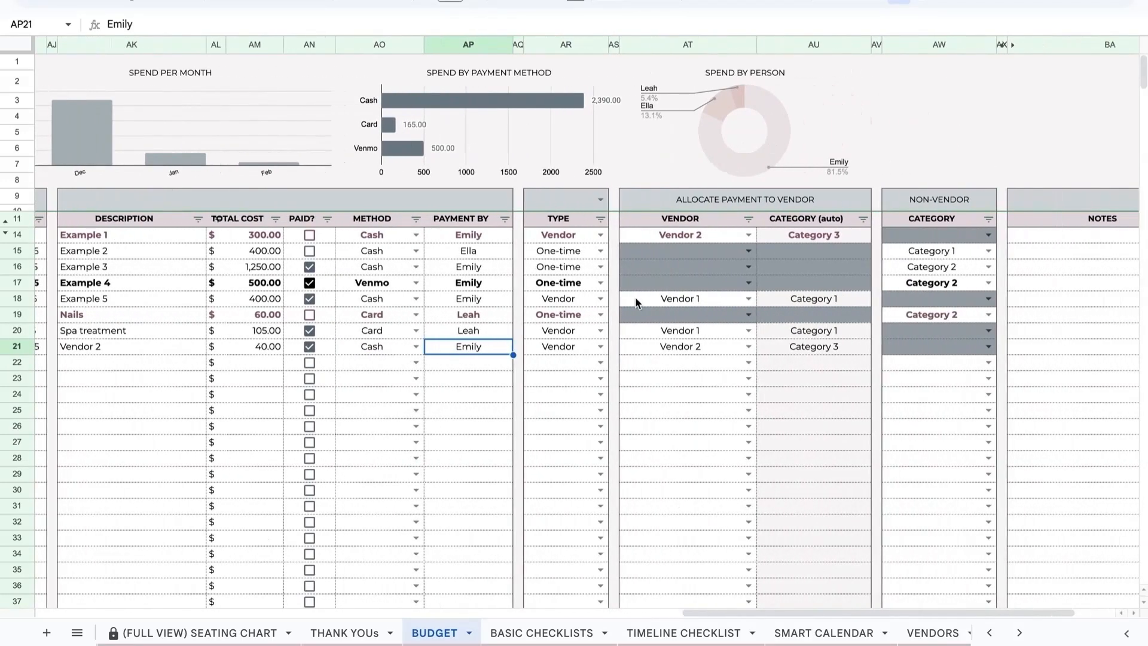
{"action": "left_click", "coordinate": [601, 363]}
{"action": "left_click", "coordinate": [580, 379]}
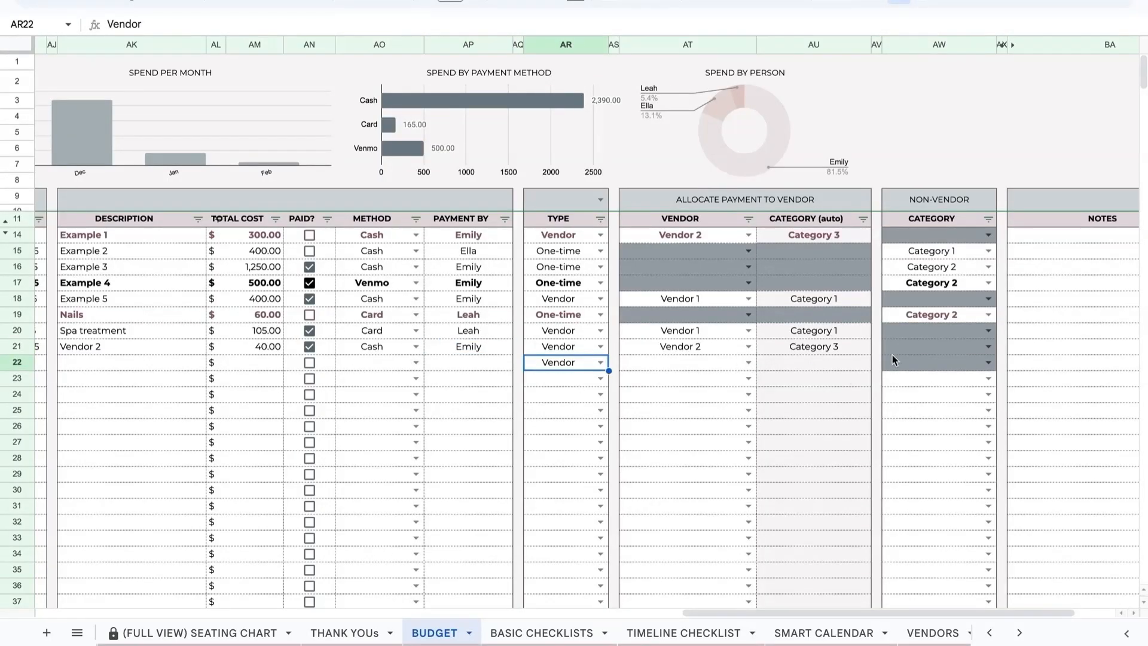
{"action": "left_click", "coordinate": [749, 362]}
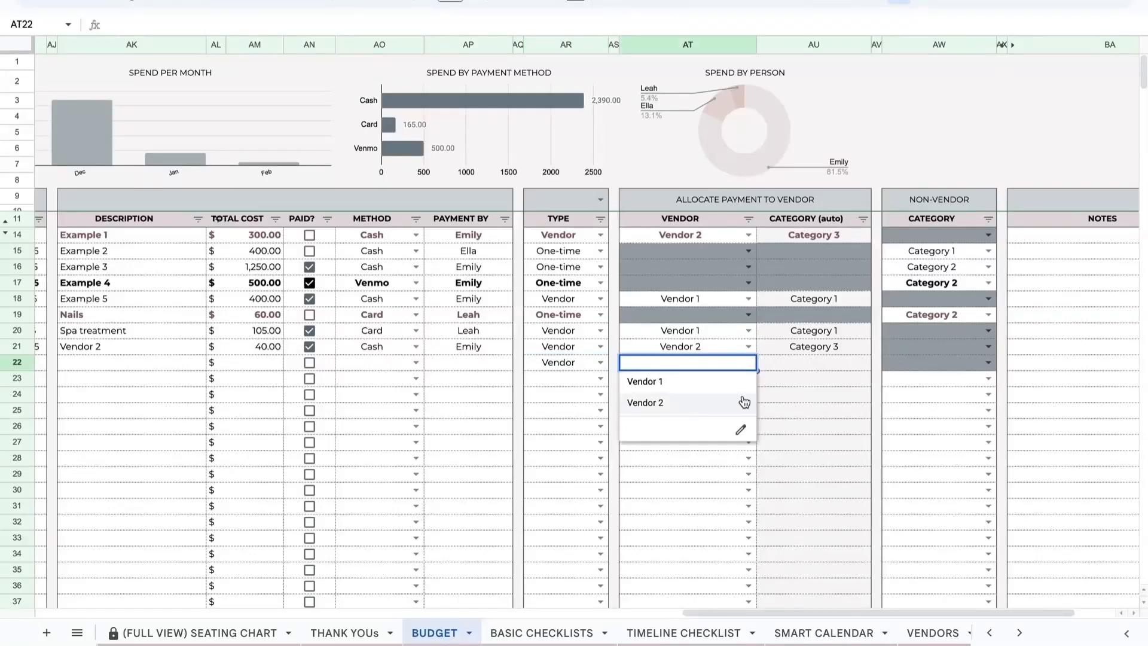
{"action": "left_click", "coordinate": [677, 384]}
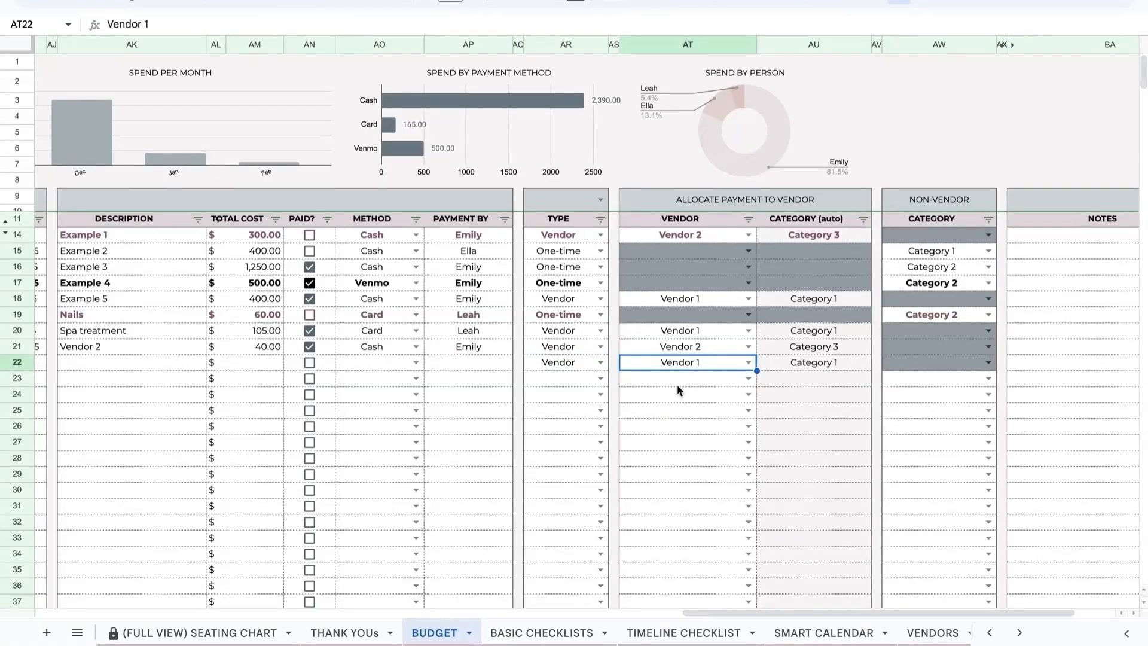
{"action": "key", "text": "ctrl+z"}
{"action": "key", "text": "ctrl+z"}
Step: Set the first empty payment row's type to One-time and its non-vendor category to Category 2
{"action": "left_click", "coordinate": [601, 362]}
{"action": "left_click", "coordinate": [564, 410]}
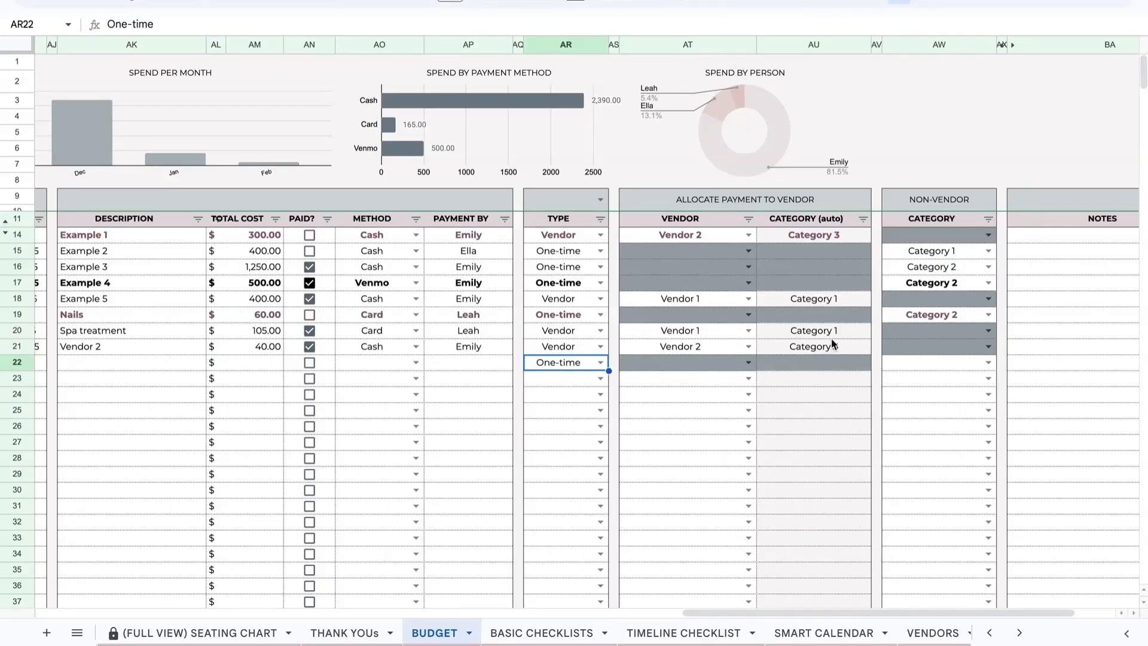
{"action": "left_click", "coordinate": [987, 362]}
{"action": "left_click", "coordinate": [947, 407]}
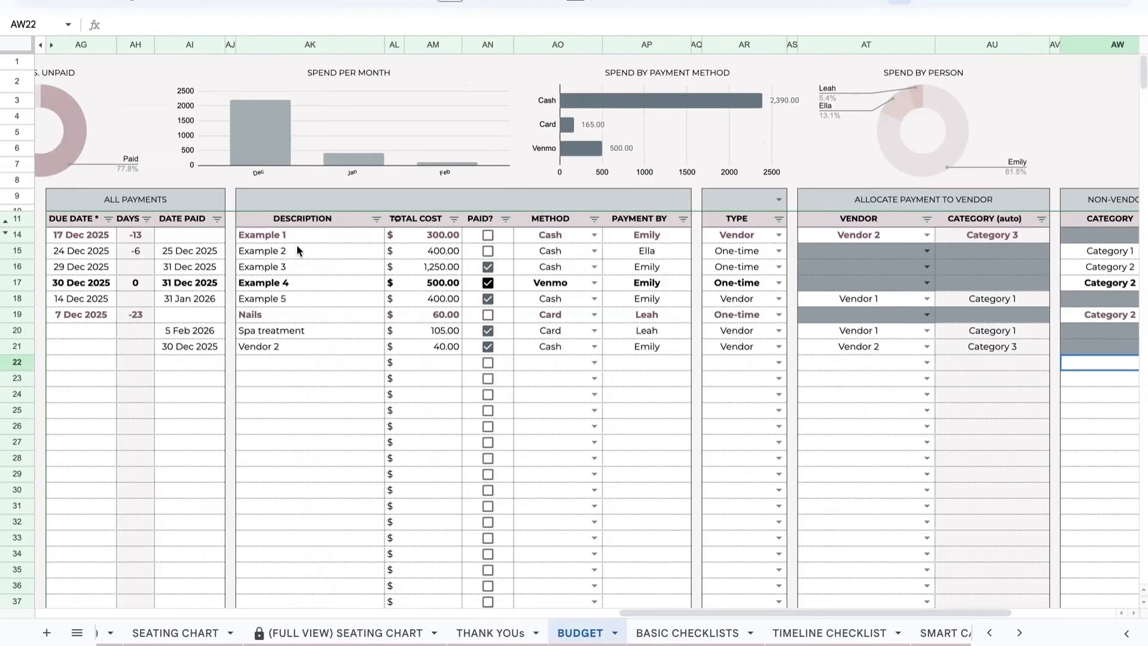
Step: Sort the All Payments log in ascending order by total cost and by type
{"action": "left_click", "coordinate": [454, 220]}
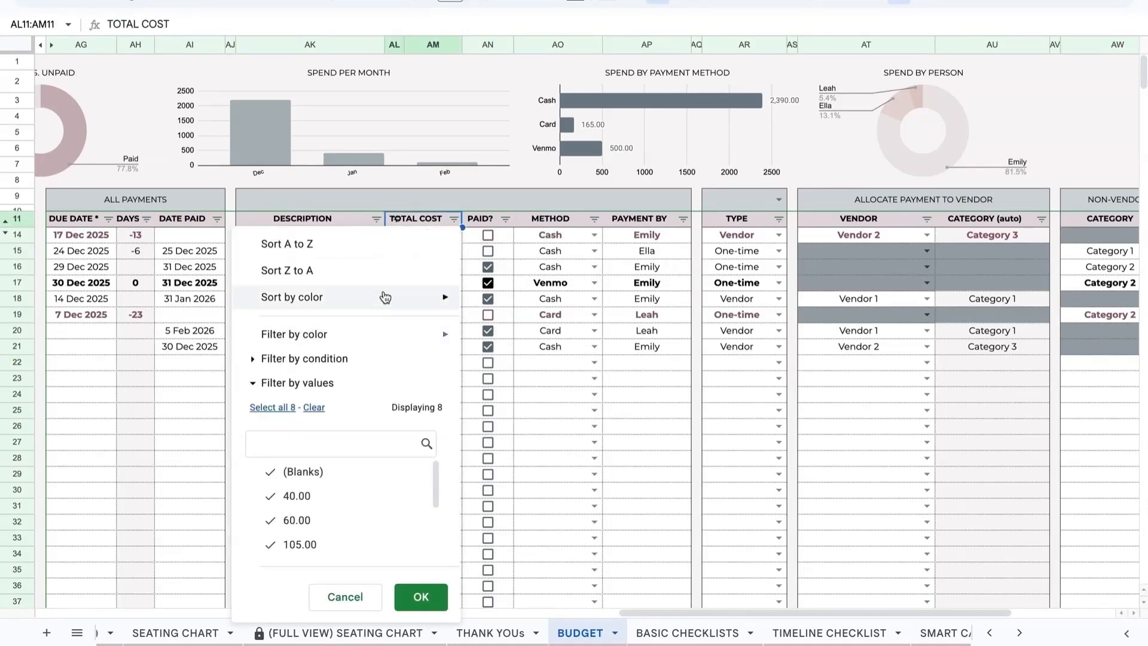
{"action": "left_click", "coordinate": [379, 245]}
{"action": "left_click", "coordinate": [428, 269]}
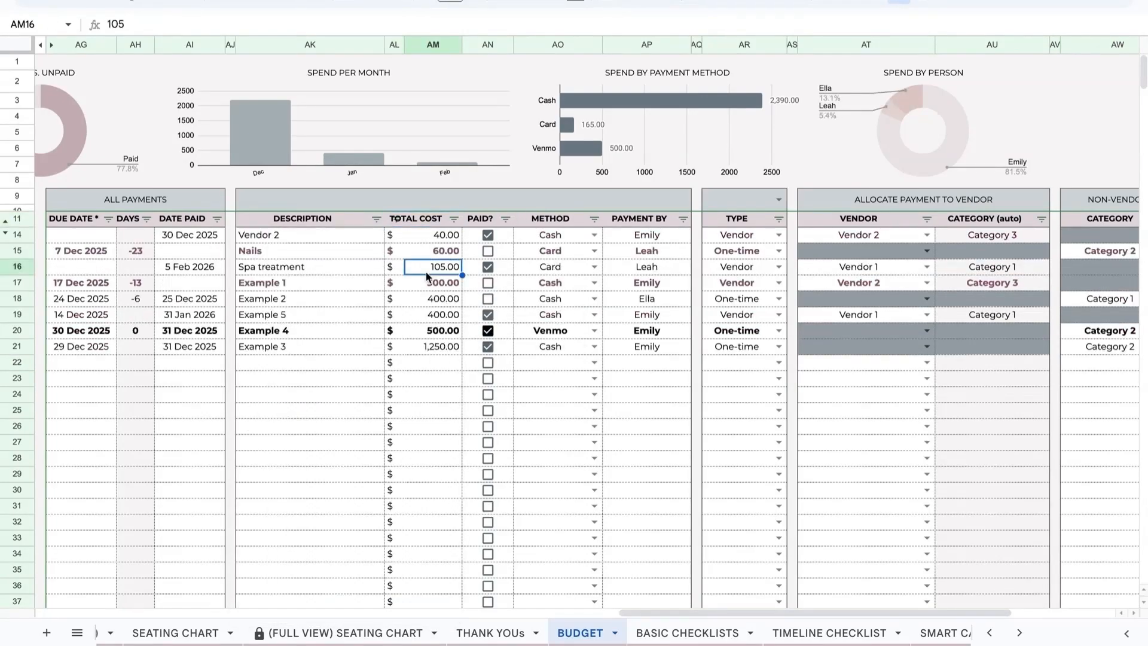
{"action": "left_click", "coordinate": [778, 219]}
{"action": "left_click", "coordinate": [619, 242]}
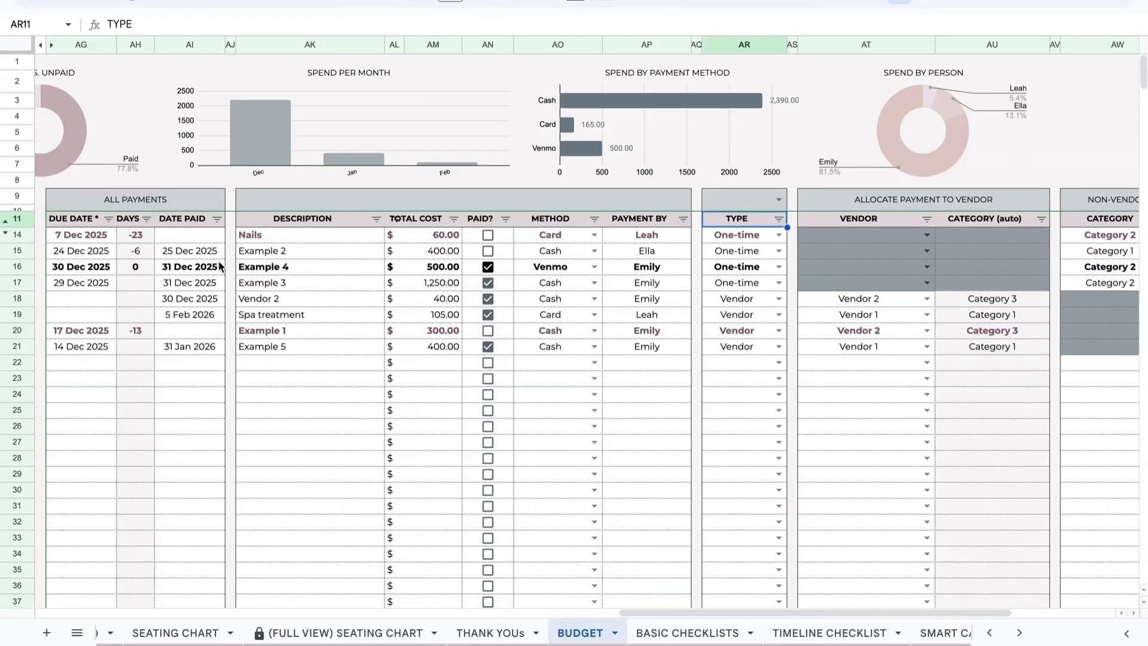
Step: Sort the payments in ascending order by due date and by date paid
{"action": "left_click", "coordinate": [108, 219]}
{"action": "left_click", "coordinate": [150, 248]}
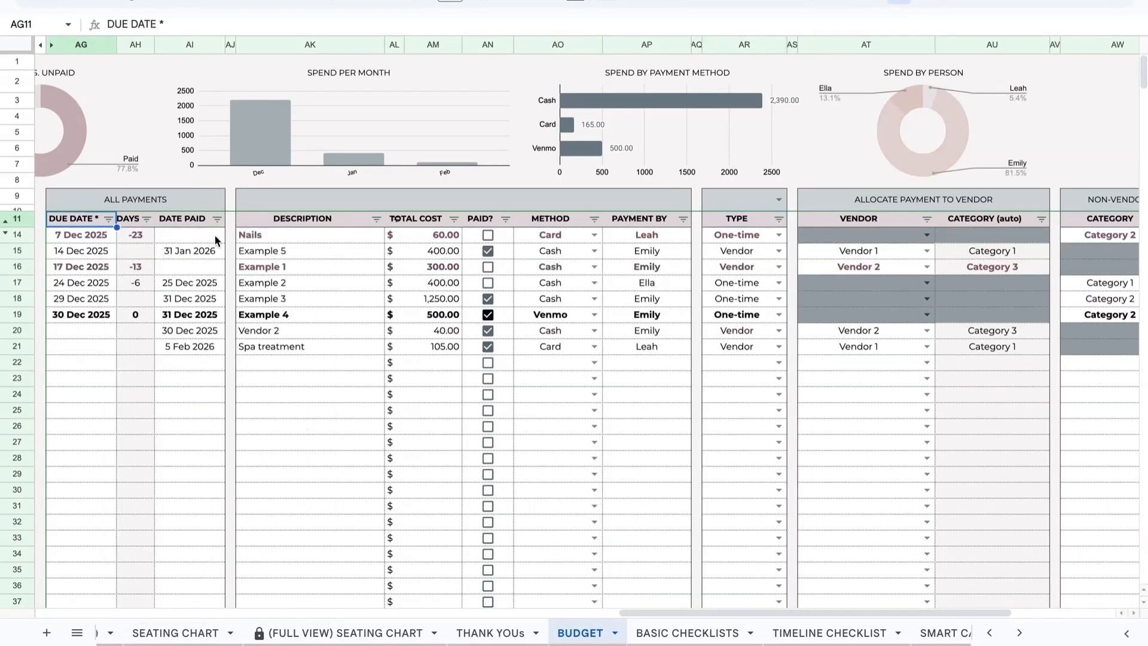
{"action": "left_click", "coordinate": [217, 219]}
{"action": "left_click", "coordinate": [230, 249]}
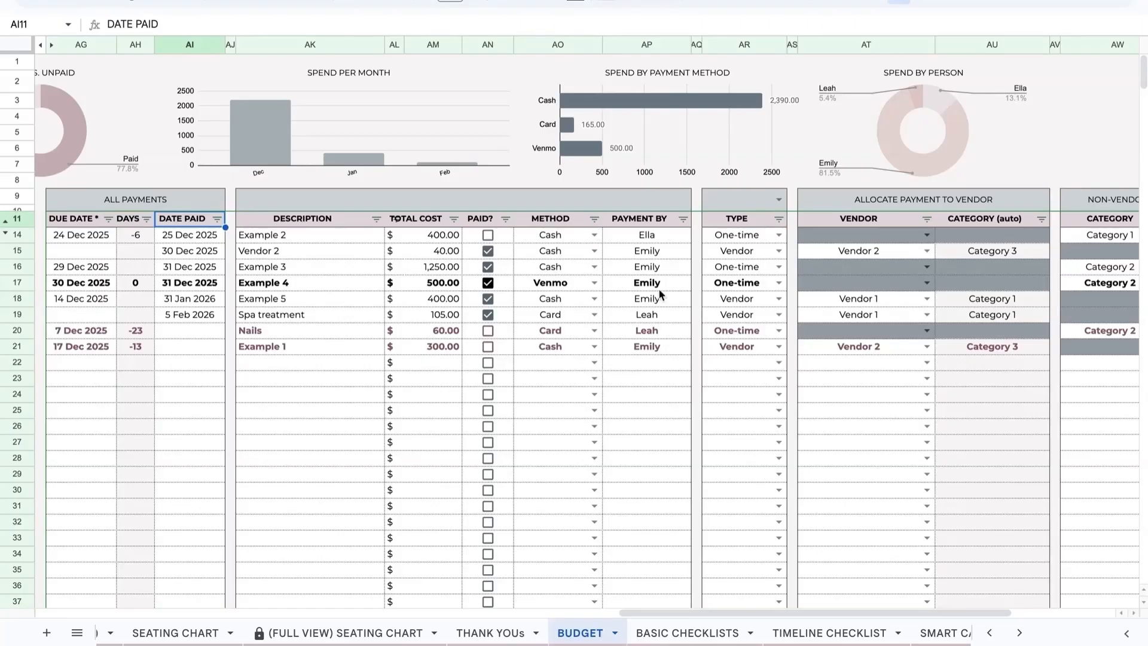
Step: Sort the payments in ascending order by payment method and by allocated vendor
{"action": "left_click", "coordinate": [594, 219]}
{"action": "left_click", "coordinate": [562, 246]}
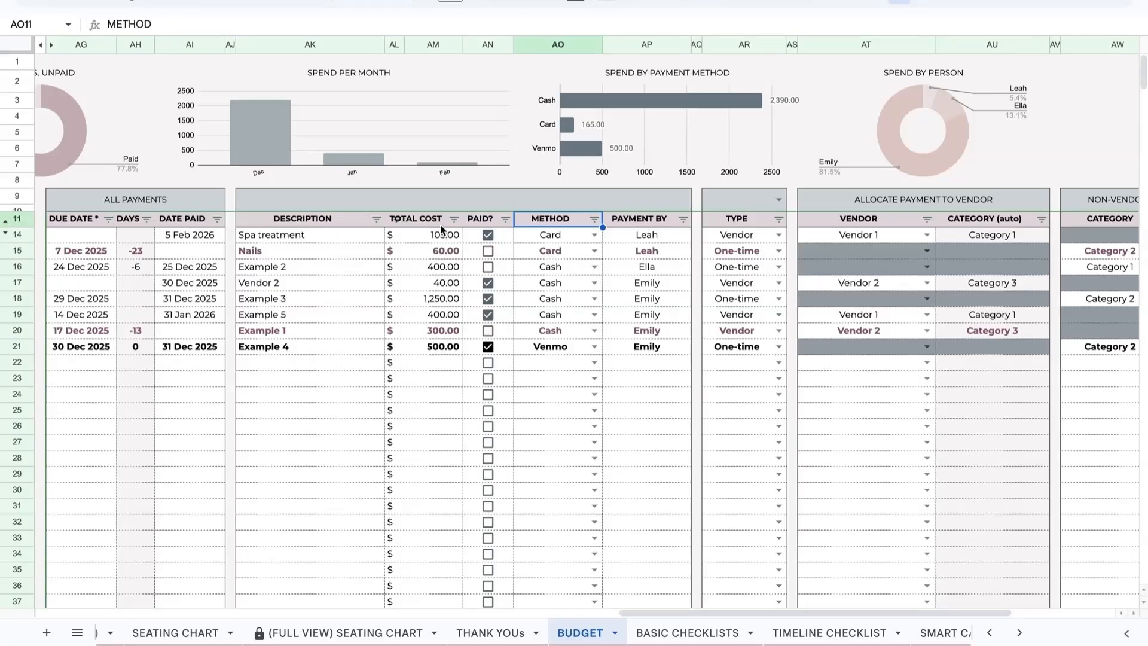
{"action": "left_click", "coordinate": [926, 219]}
{"action": "left_click", "coordinate": [913, 243]}
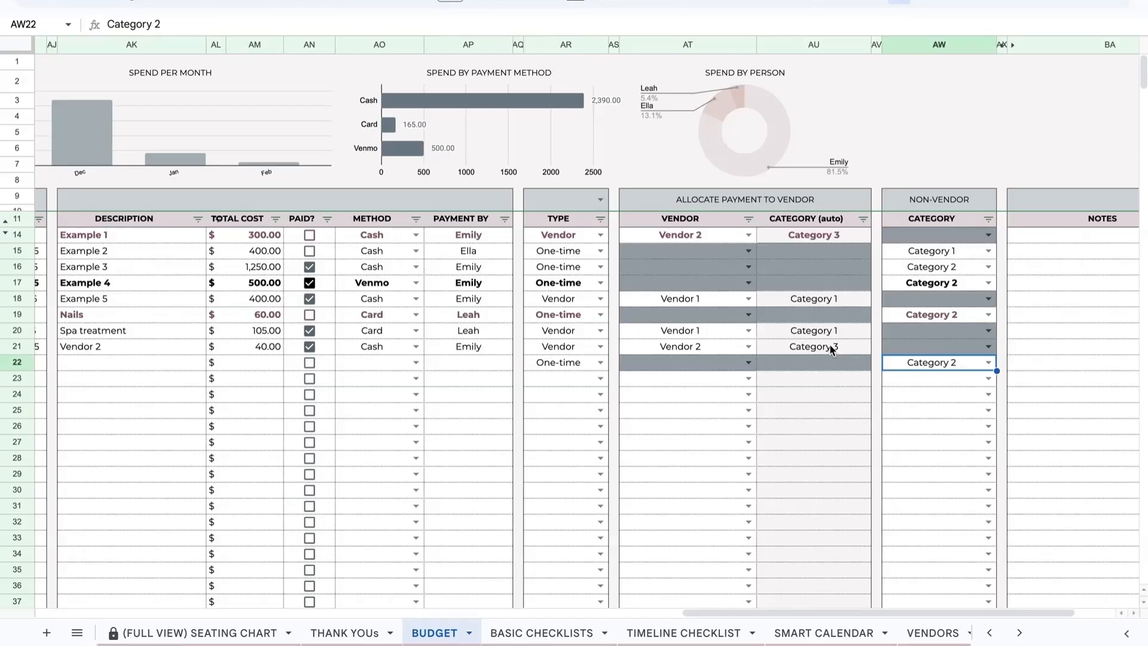
Step: Clear the One-time type and the Category 2 entry from payment row 22
{"action": "left_click", "coordinate": [581, 364]}
{"action": "key", "text": "Delete"}
{"action": "left_click", "coordinate": [976, 360]}
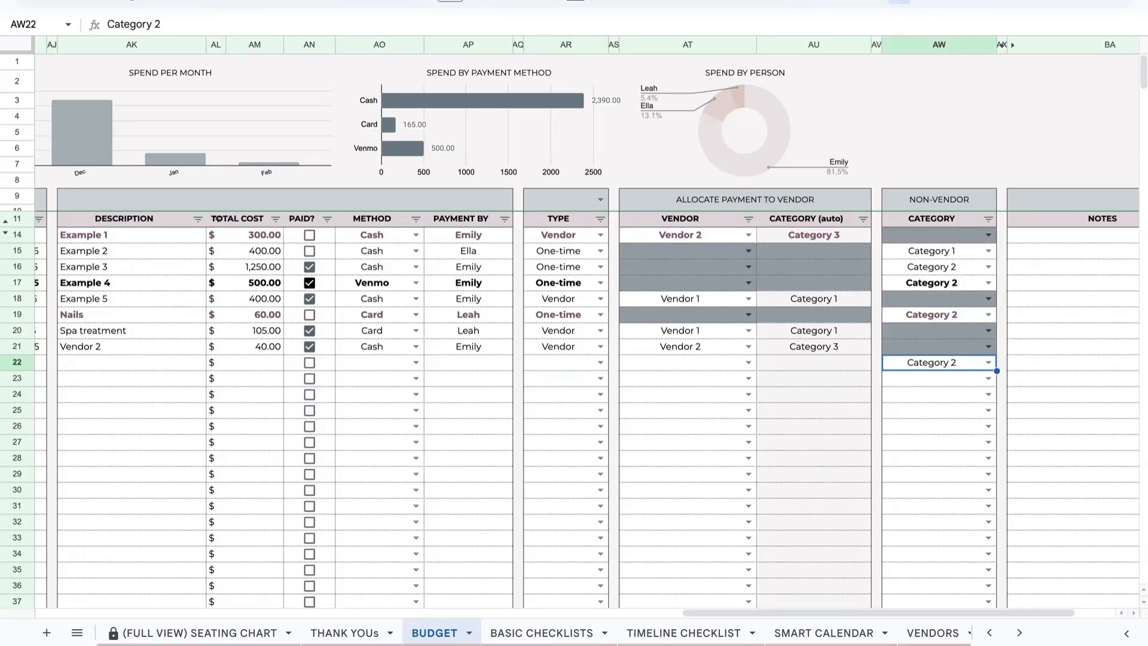
{"action": "key", "text": "Delete"}
Step: Review the All Payments allocation columns and the expense category summary on the BUDGET sheet
{"action": "scroll", "coordinate": [774, 403], "scroll_direction": "left", "scroll_amount": 5}
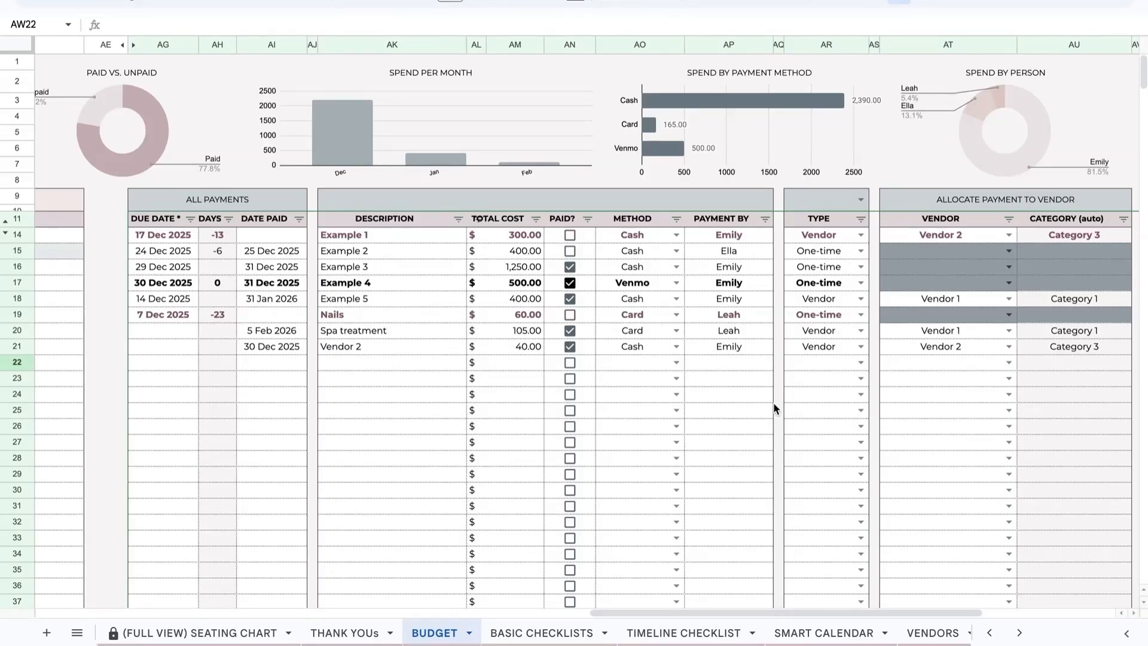
{"action": "scroll", "coordinate": [773, 403], "scroll_direction": "right", "scroll_amount": 3}
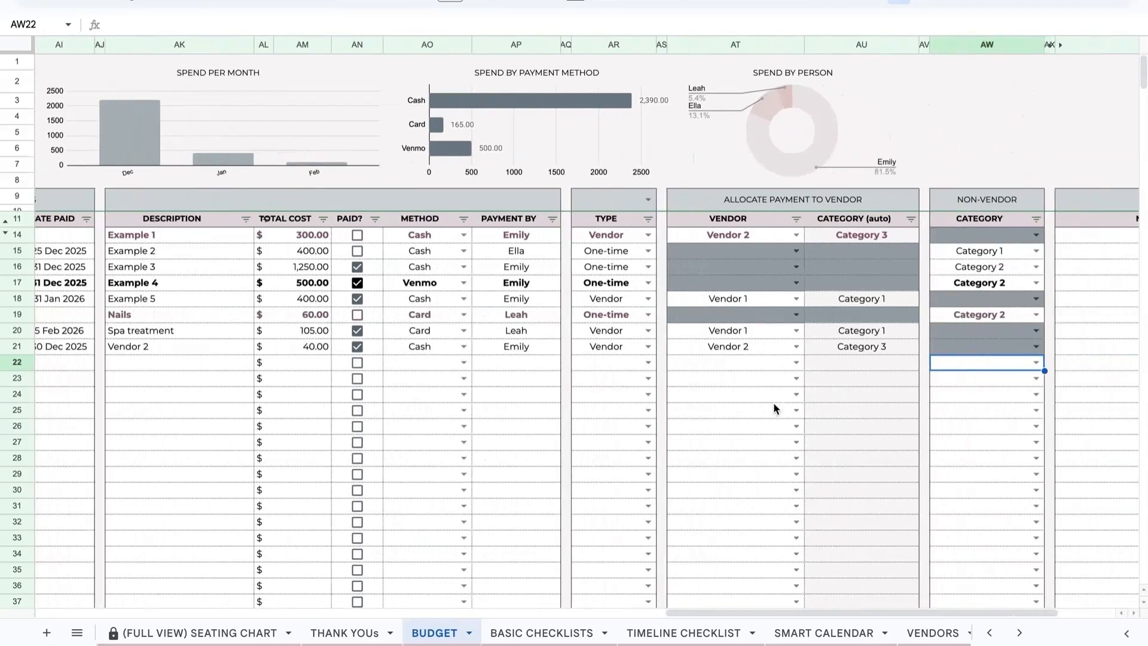
{"action": "scroll", "coordinate": [785, 336], "scroll_direction": "right", "scroll_amount": 2}
{"action": "scroll", "coordinate": [785, 340], "scroll_direction": "left", "scroll_amount": 5}
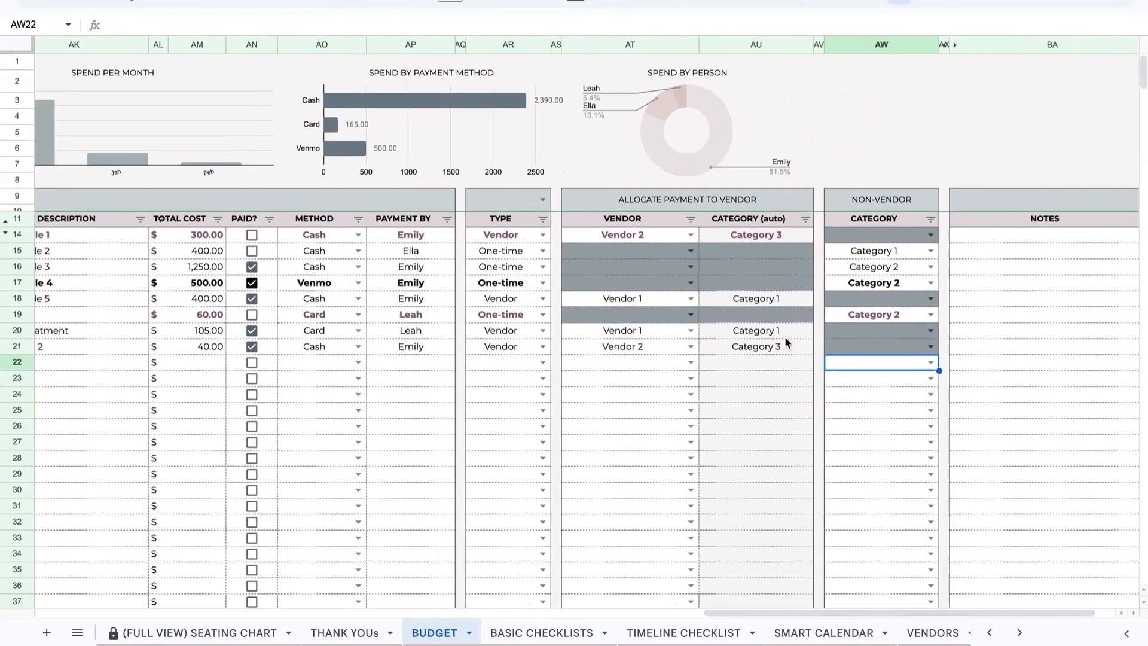
{"action": "scroll", "coordinate": [317, 199], "scroll_direction": "left", "scroll_amount": 8}
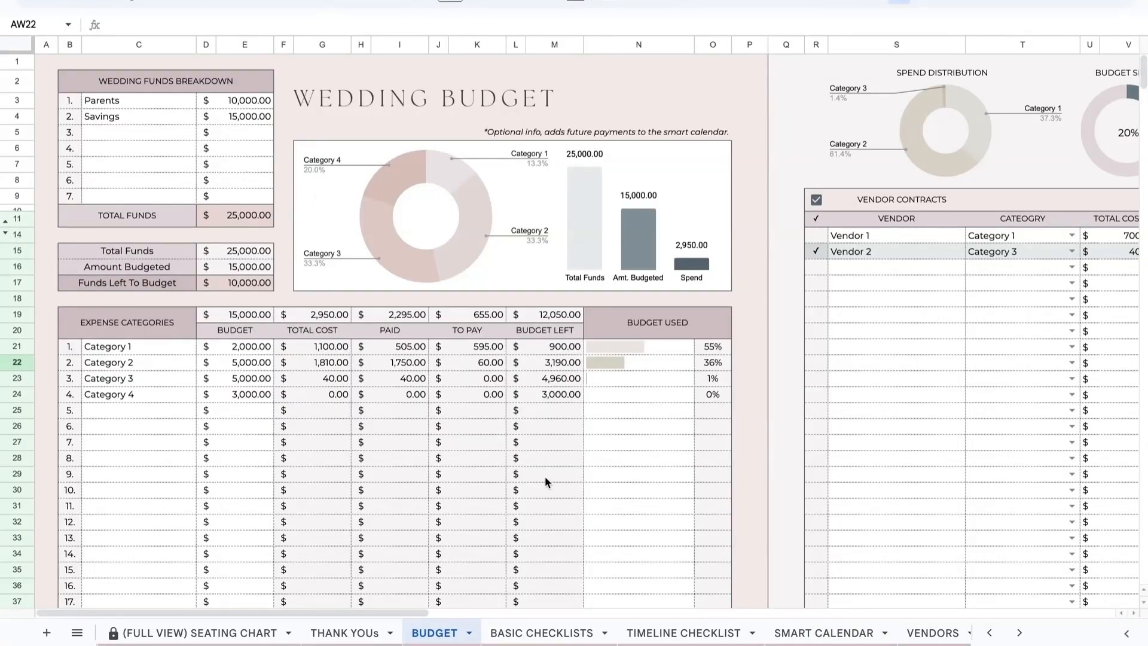
Step: View the BASIC CHECKLISTS sheet and examine the time-based task sections of the TIMELINE CHECKLIST sheet
{"action": "left_click", "coordinate": [550, 632]}
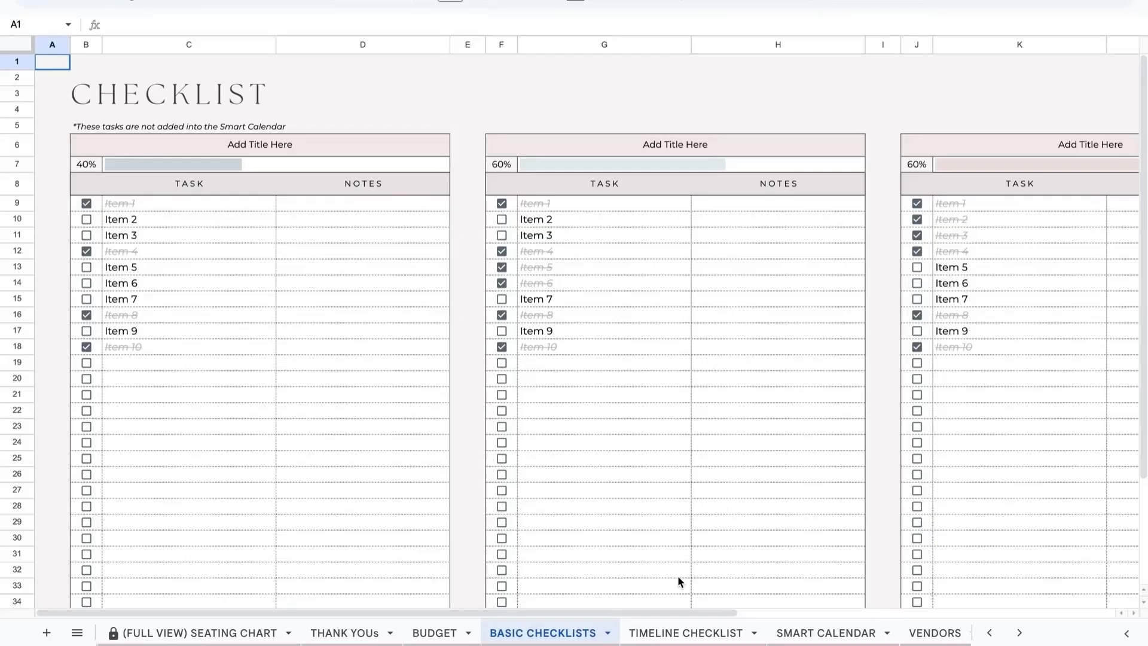
{"action": "left_click", "coordinate": [688, 632]}
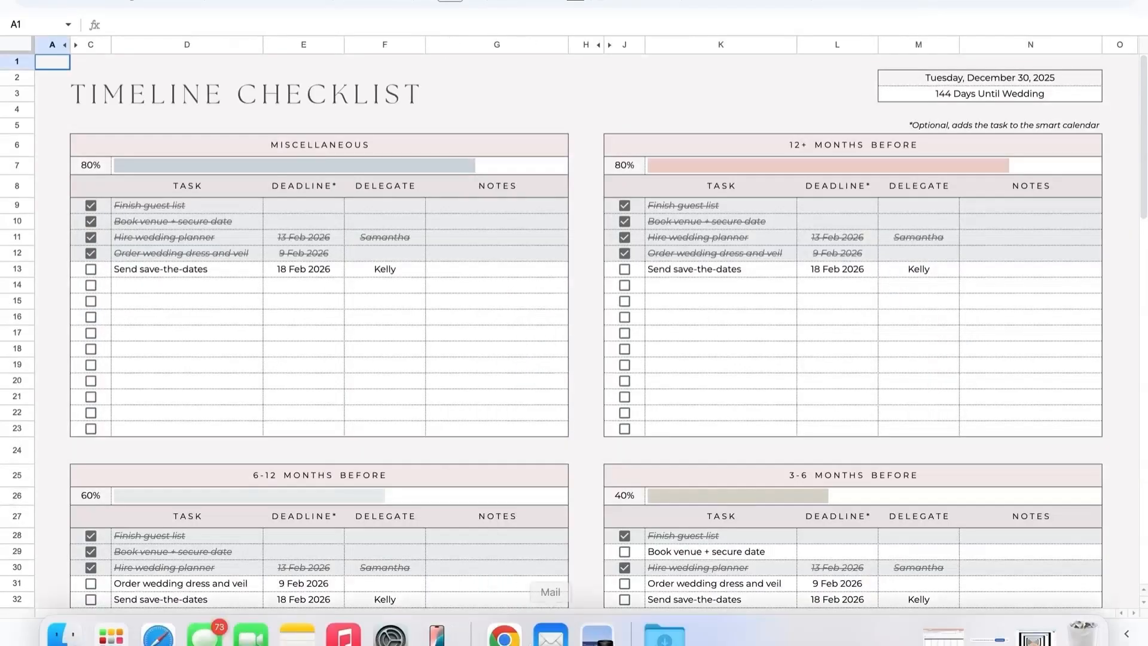
{"action": "scroll", "coordinate": [774, 434], "scroll_direction": "down", "scroll_amount": 7}
{"action": "scroll", "coordinate": [775, 434], "scroll_direction": "down", "scroll_amount": 6}
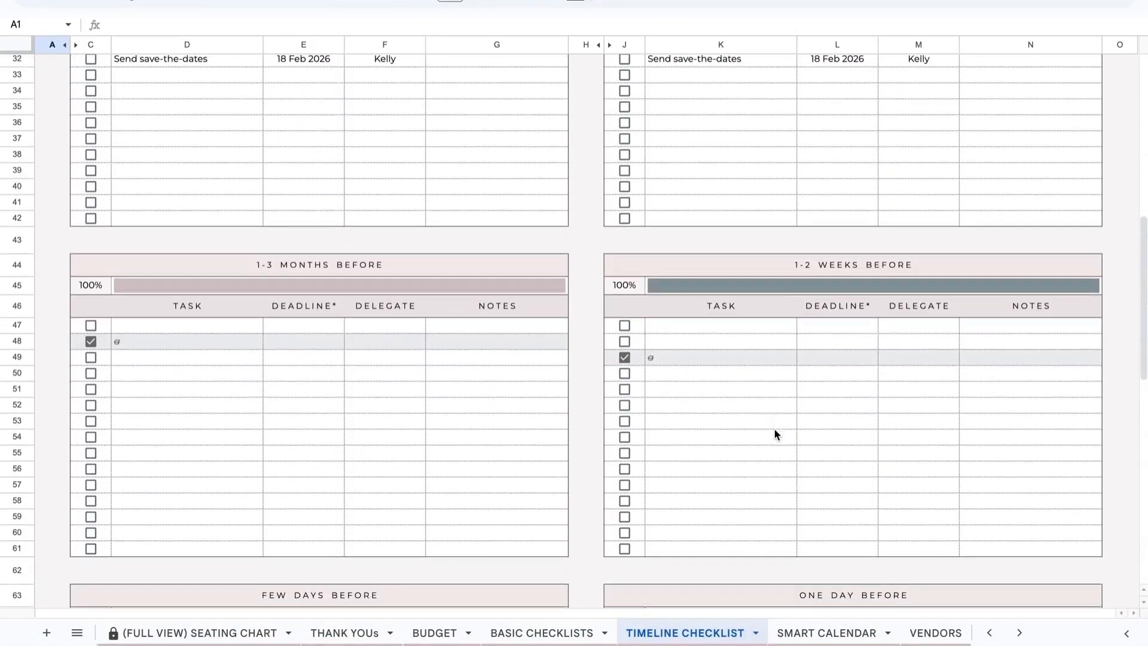
{"action": "scroll", "coordinate": [801, 386], "scroll_direction": "up", "scroll_amount": 8}
{"action": "scroll", "coordinate": [801, 386], "scroll_direction": "down", "scroll_amount": 6}
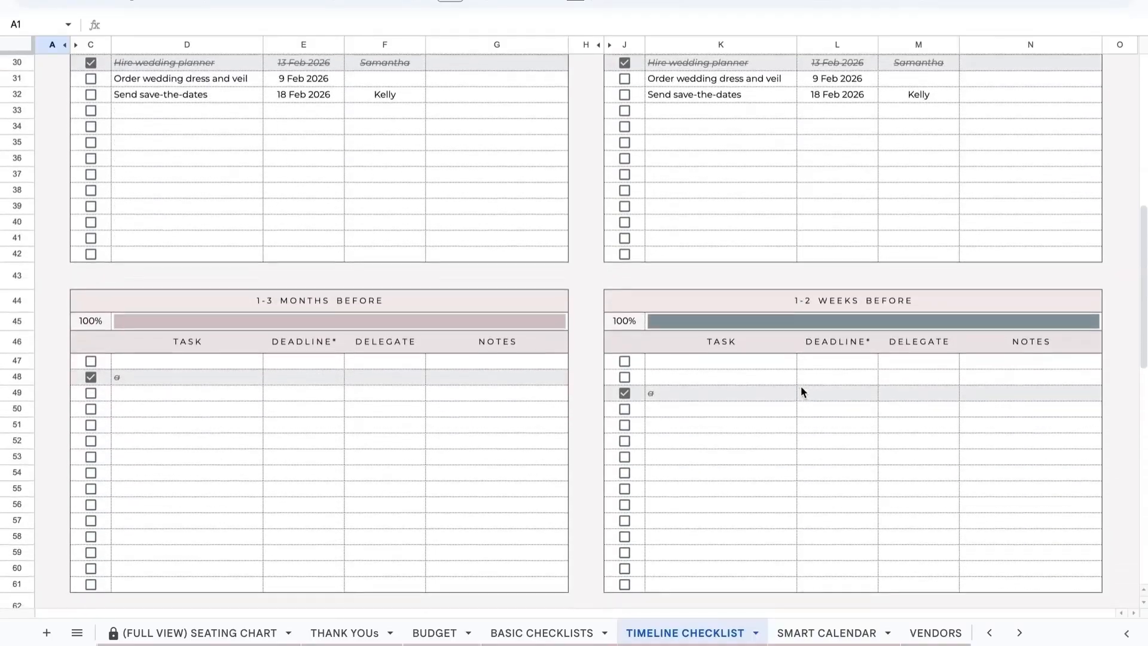
{"action": "scroll", "coordinate": [801, 386], "scroll_direction": "up", "scroll_amount": 12}
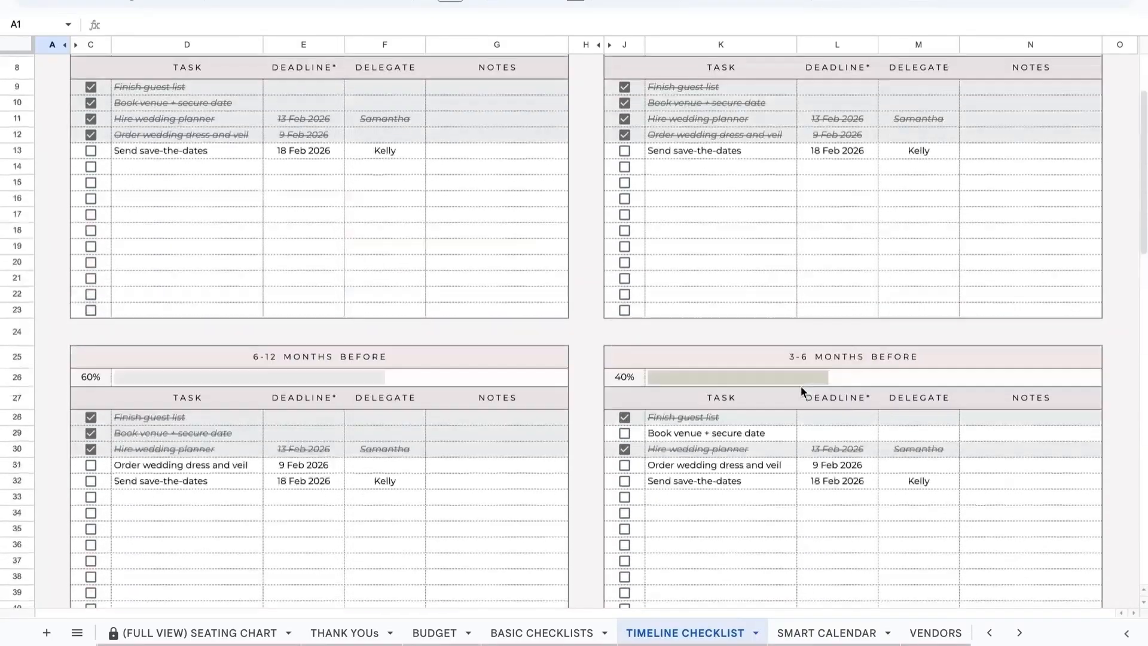
Step: Mark Item 2 and Item 3 as completed in the first checklist of the BASIC CHECKLISTS sheet
{"action": "left_click", "coordinate": [551, 632]}
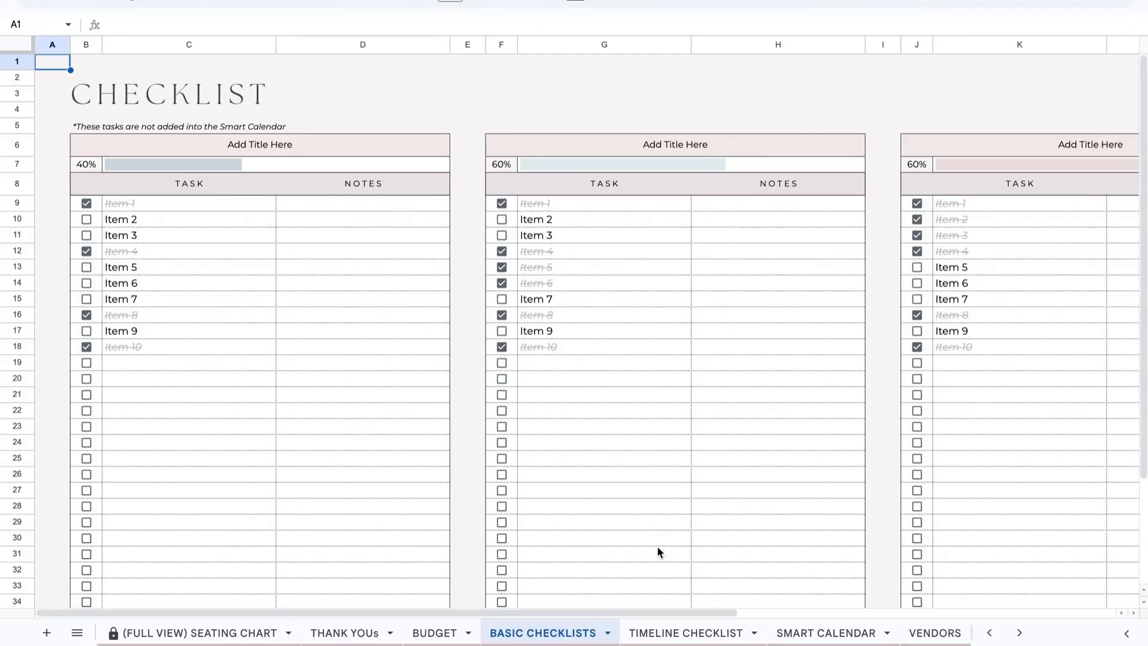
{"action": "left_click", "coordinate": [86, 219]}
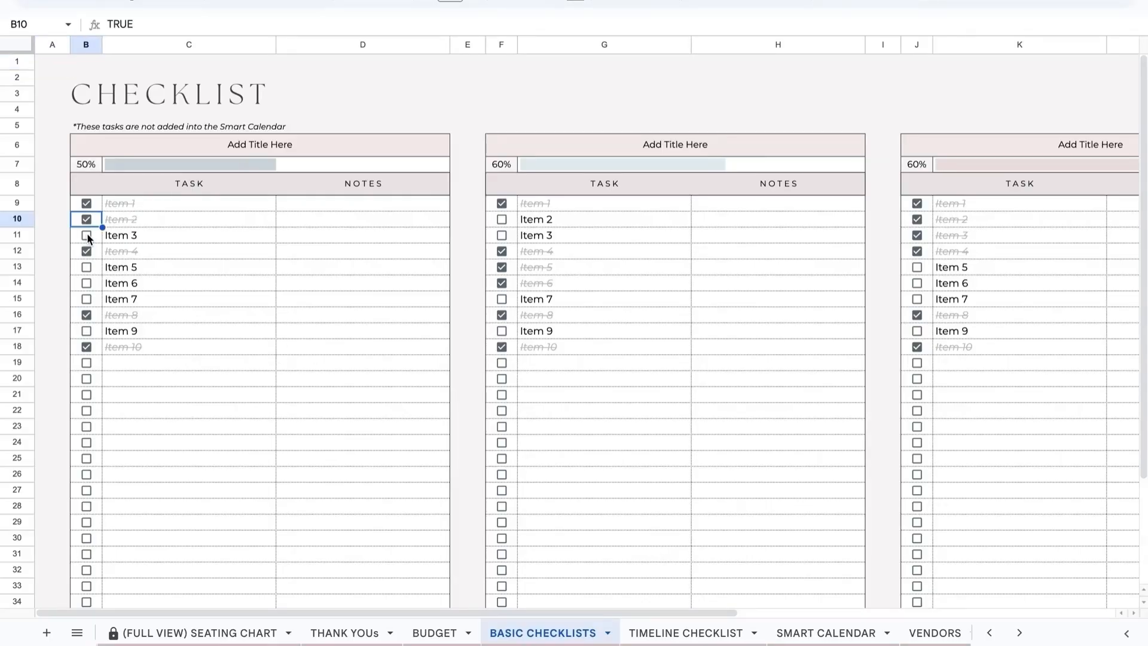
{"action": "left_click", "coordinate": [87, 235]}
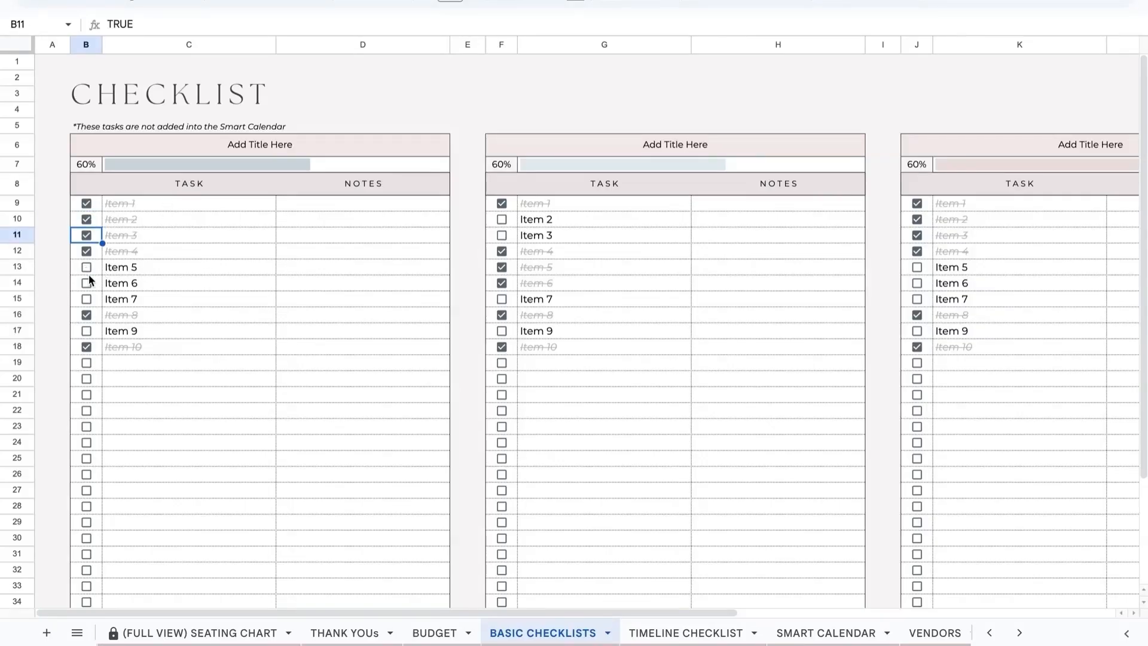
Step: Try inserting five rows above Item 6 in the first checklist and adding a completed task in the second new row
{"action": "left_click_drag", "start_coordinate": [185, 349], "coordinate": [189, 286]}
{"action": "right_click", "coordinate": [190, 289]}
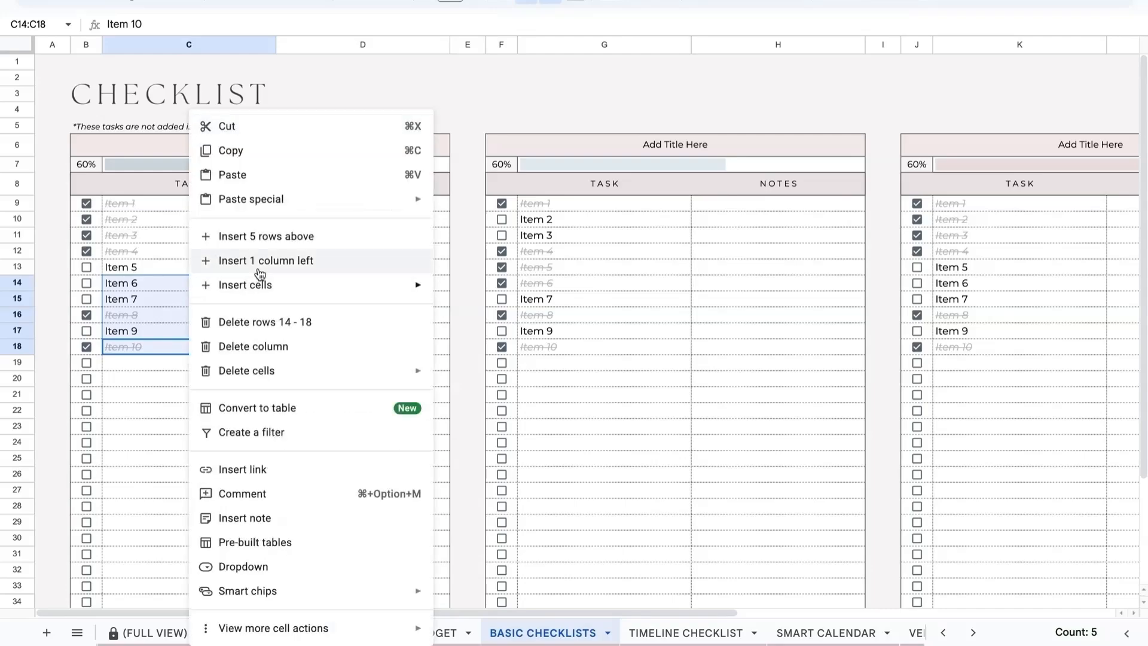
{"action": "left_click", "coordinate": [261, 239]}
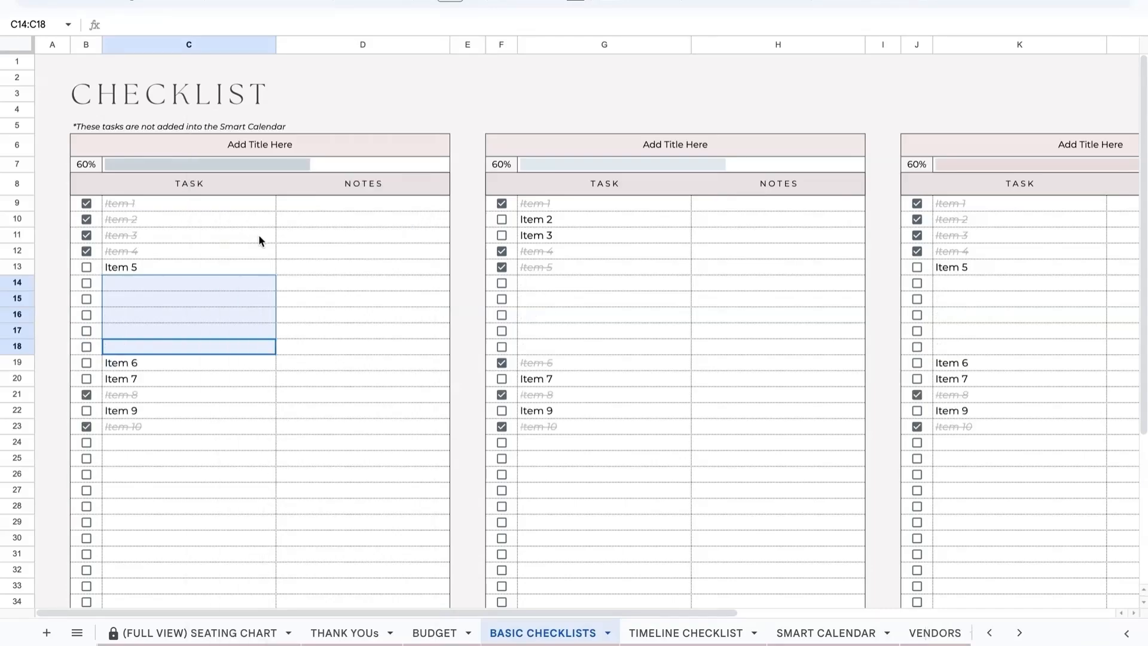
{"action": "left_click", "coordinate": [165, 303]}
{"action": "type", "text": "I"}
{"action": "left_click", "coordinate": [86, 299]}
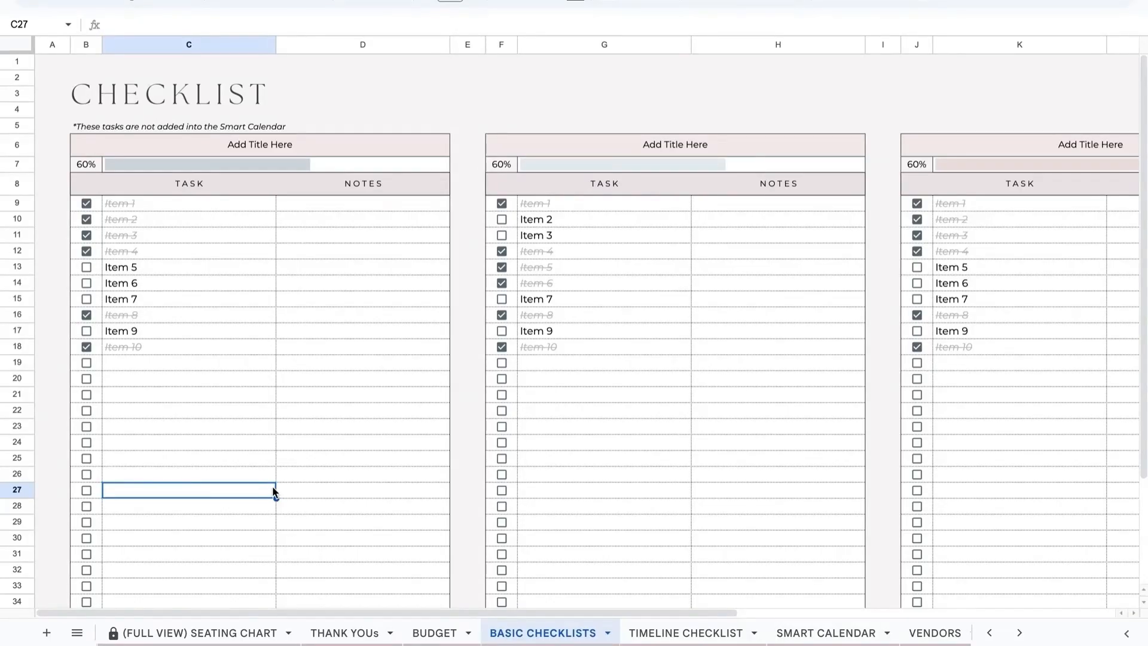
Step: Compare the TIMELINE CHECKLIST and BASIC CHECKLISTS sheets with the SMART CALENDAR, and browse the workbook's full list of sheets
{"action": "left_click", "coordinate": [691, 632]}
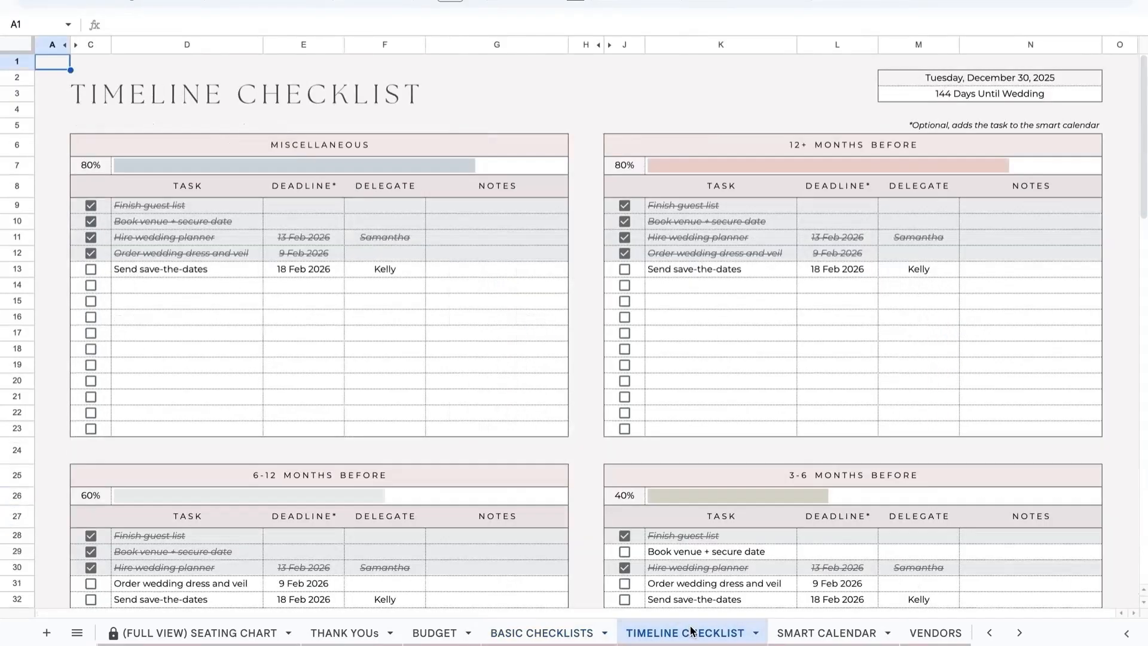
{"action": "left_click", "coordinate": [827, 633]}
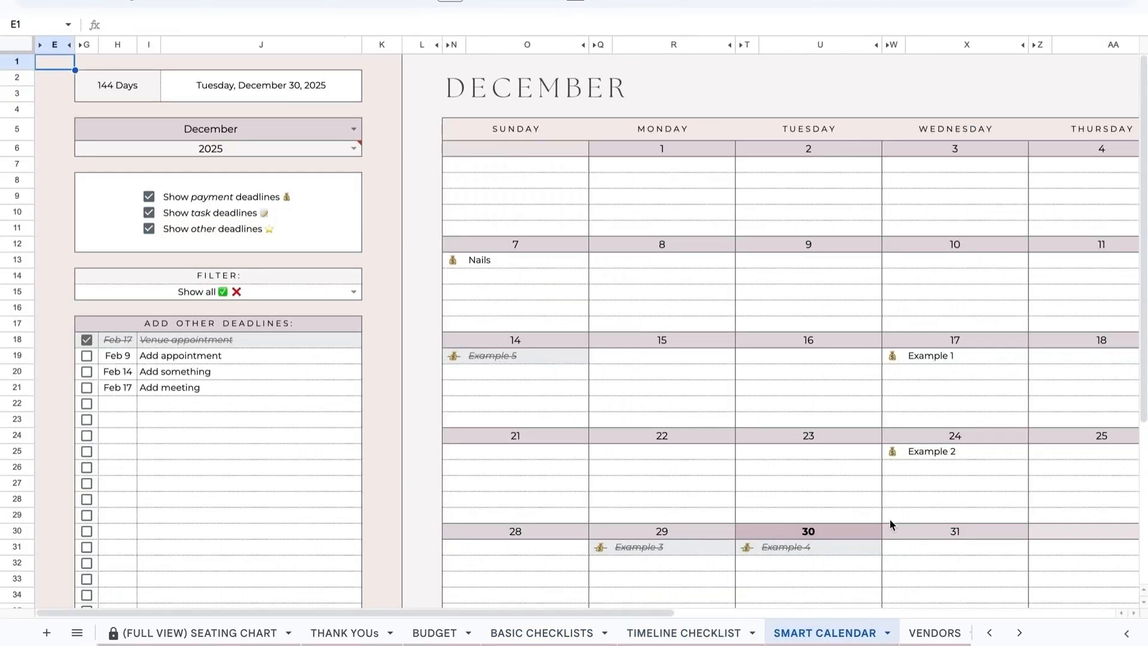
{"action": "scroll", "coordinate": [891, 523], "scroll_direction": "right", "scroll_amount": 2}
{"action": "scroll", "coordinate": [891, 523], "scroll_direction": "left", "scroll_amount": 2}
{"action": "left_click", "coordinate": [560, 630]}
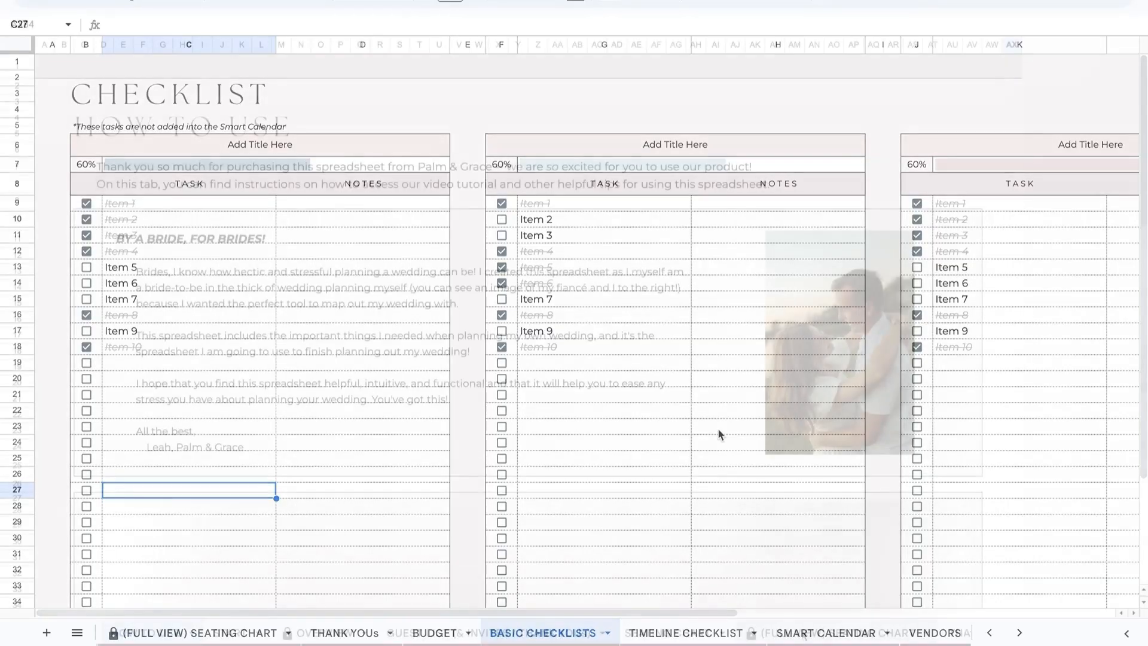
{"action": "scroll", "coordinate": [803, 633], "scroll_direction": "right", "scroll_amount": 10}
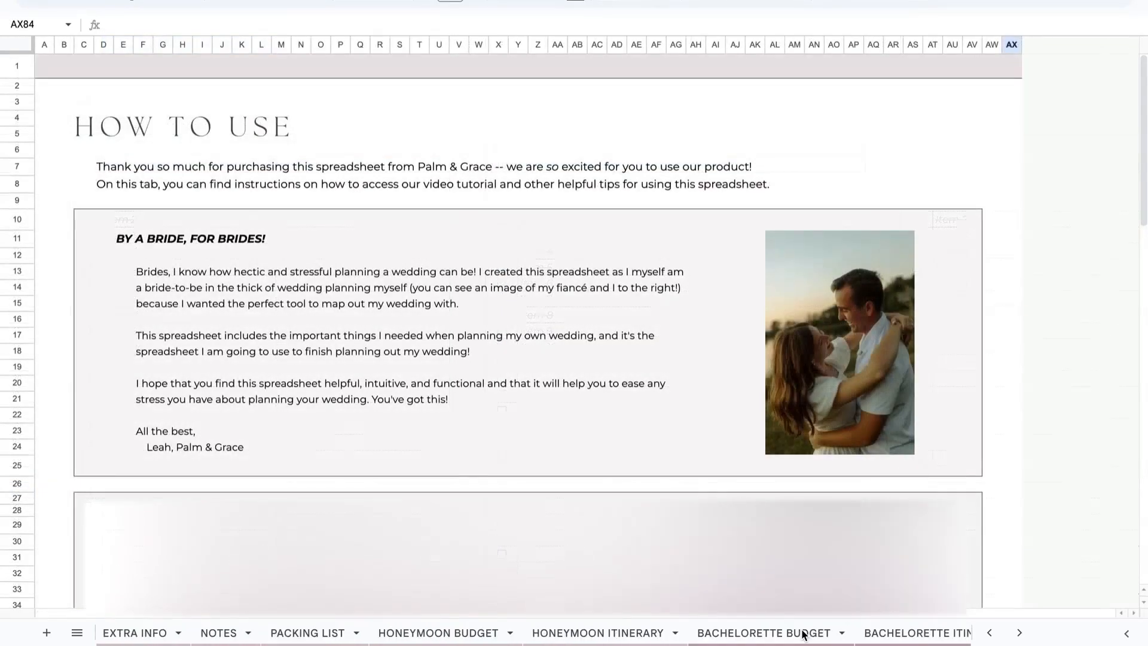
{"action": "scroll", "coordinate": [803, 633], "scroll_direction": "left", "scroll_amount": 10}
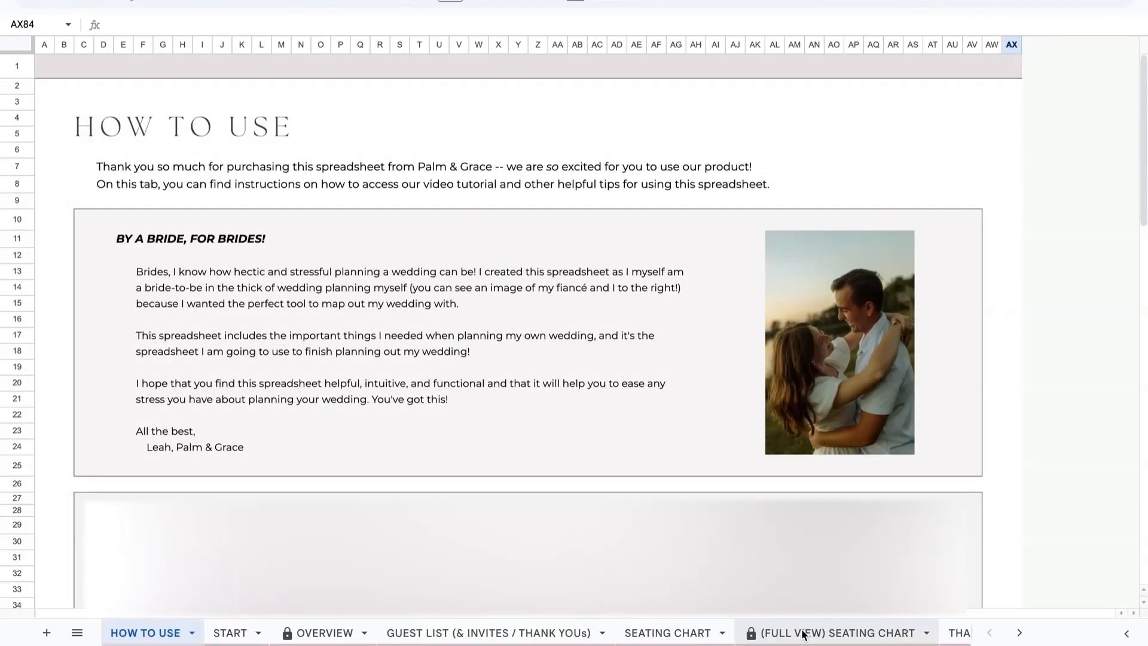